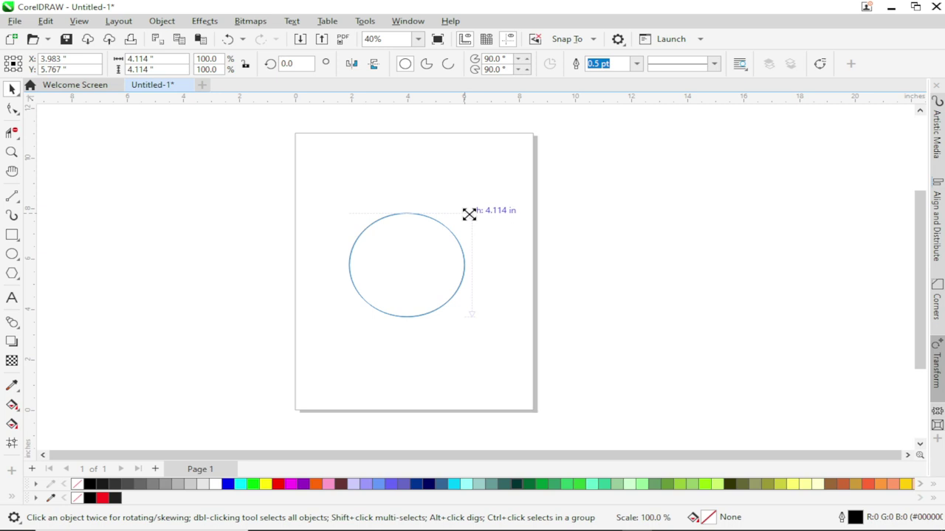
drag(465, 213, 464, 218)
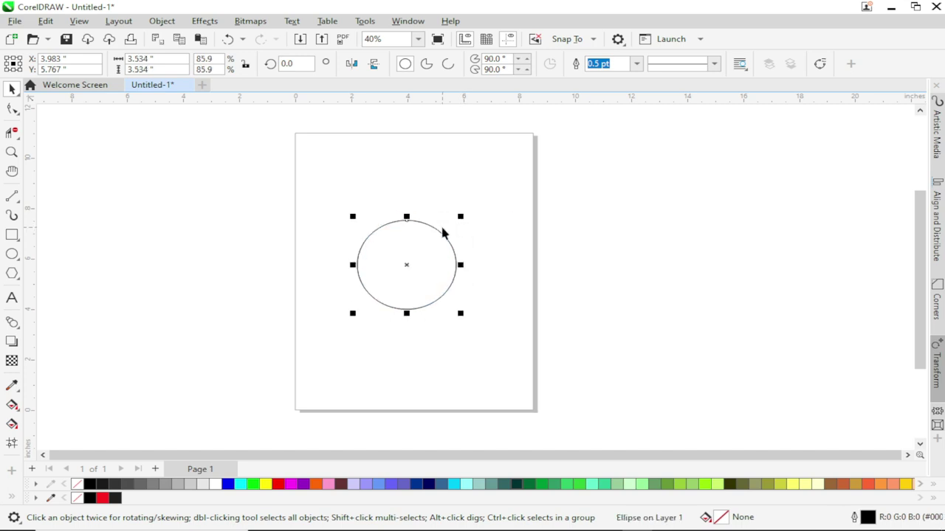
key(ctrl+z)
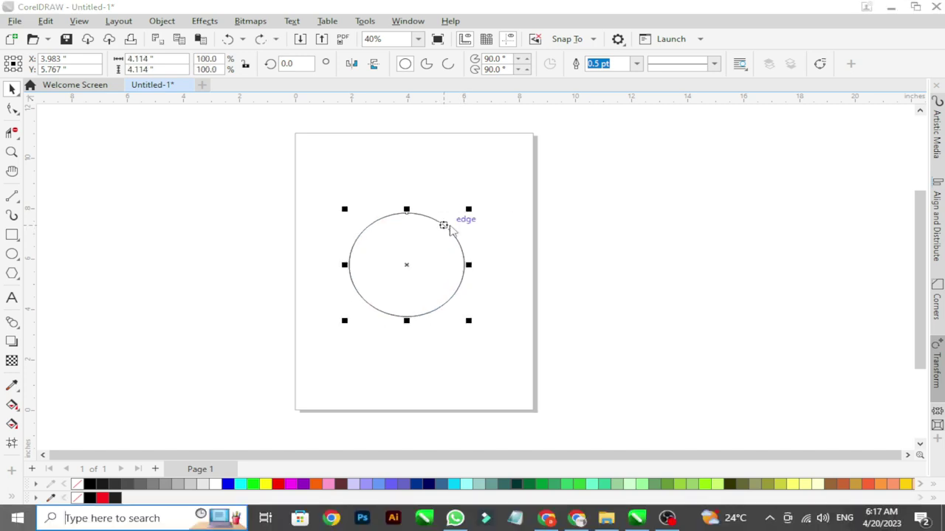
key(super)
click(408, 241)
- Make a concentric, scaled-down copy of the circle about 3.686 in across, keeping the original
scroll(408, 240, up, 2)
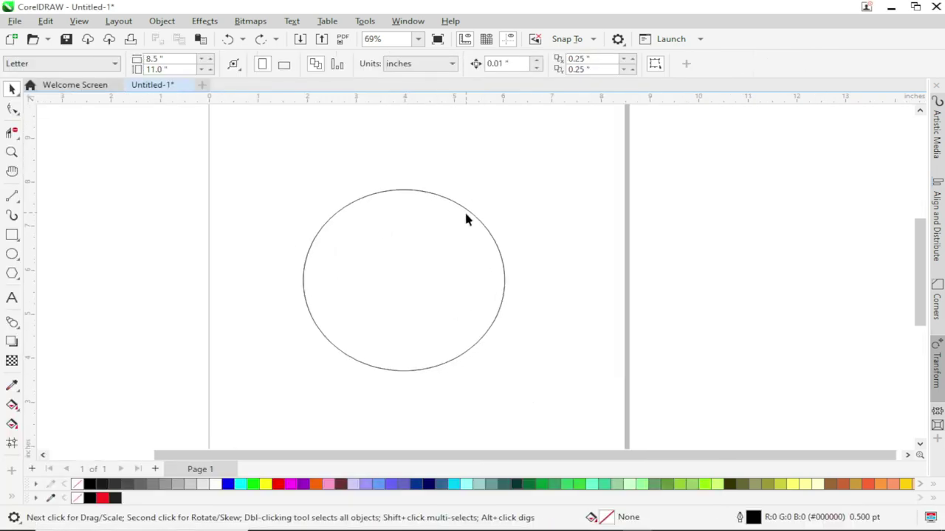
click(472, 214)
drag(507, 185, 477, 209)
scroll(506, 195, down, 2)
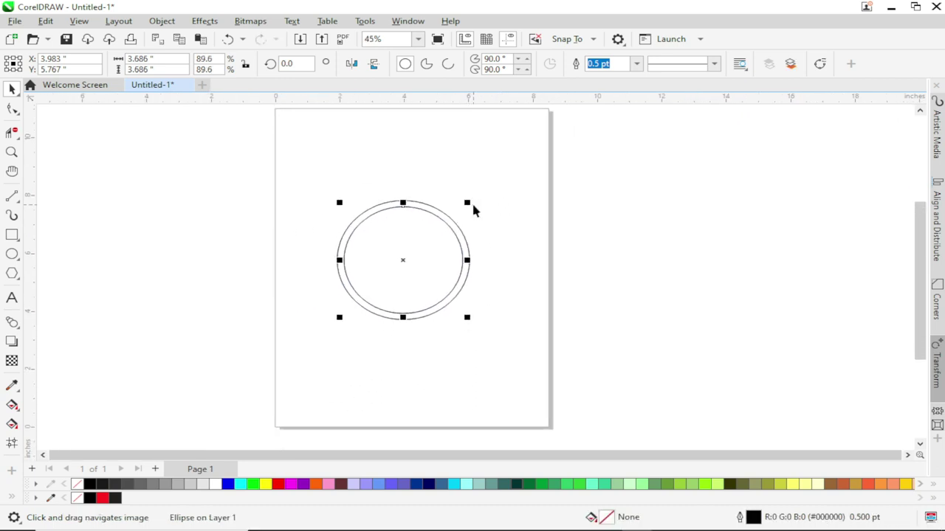
- Repeat the concentric scaled copy inward until nine evenly spaced circles run down to one about 0.688 in across
scroll(473, 207, down, 1)
key(ctrl+r)
key(ctrl+r)
key(ctrl+r)
key(ctrl+r)
key(ctrl+r)
key(ctrl+r)
key(ctrl+r)
key(ctrl+r)
key(ctrl+r)
key(ctrl+r)
key(ctrl+r)
key(ctrl+r)
key(ctrl+r)
key(ctrl+r)
key(ctrl+r)
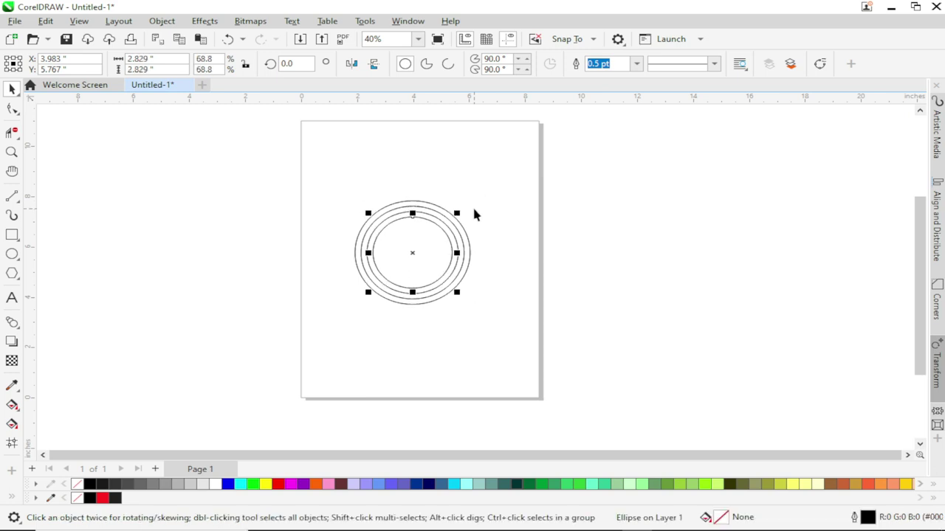
- Place a horizontal and a vertical guideline crossing at the common center of the nine circles
scroll(418, 243, up, 1)
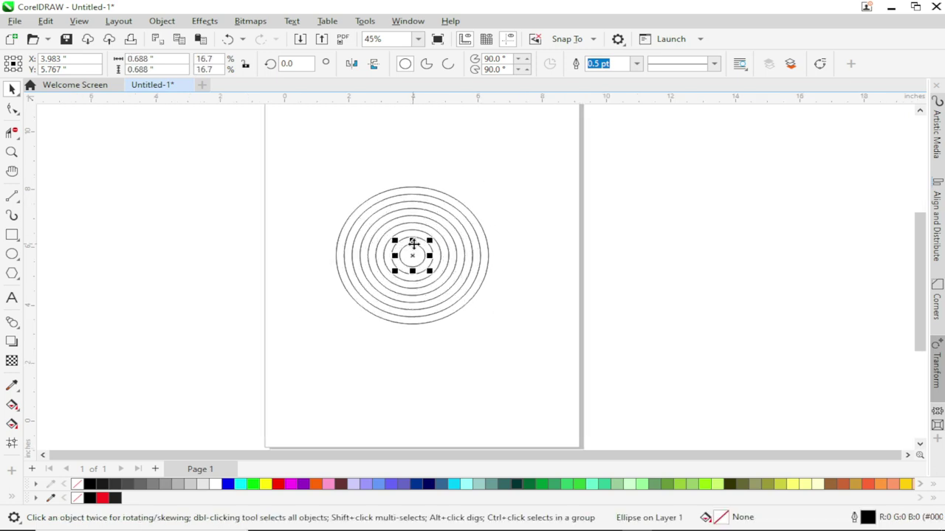
scroll(431, 238, up, 1)
mouse_move(431, 237)
mouse_down()
mouse_move(425, 246)
mouse_move(433, 238)
mouse_up()
scroll(434, 253, up, 1)
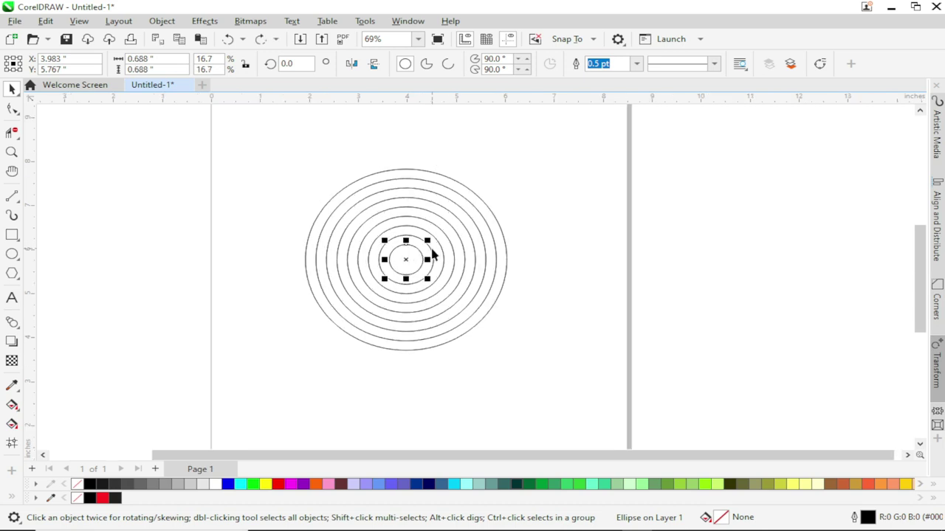
scroll(403, 235, down, 1)
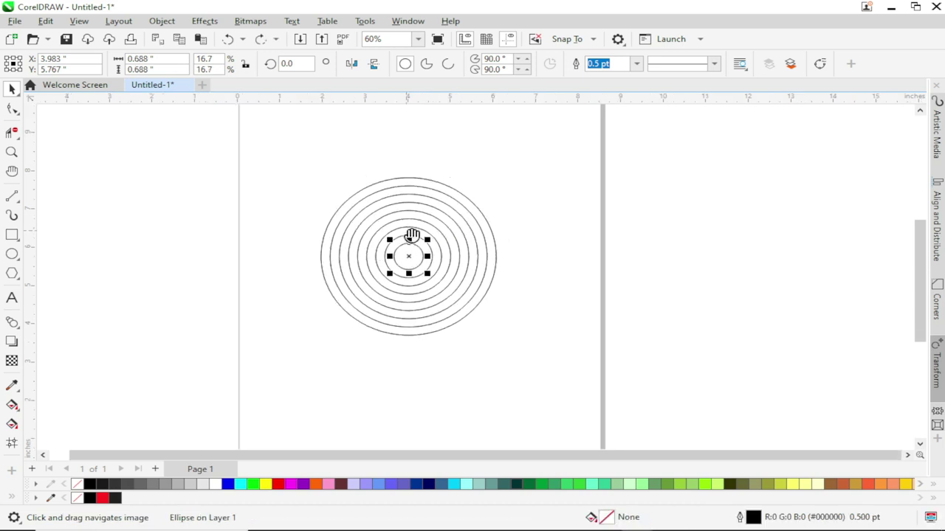
scroll(411, 236, left, 1)
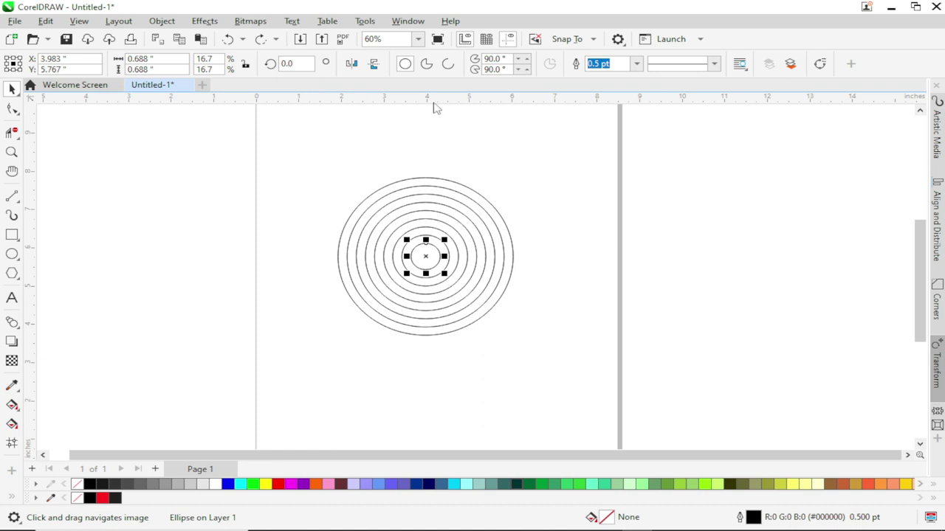
drag(431, 188, 435, 256)
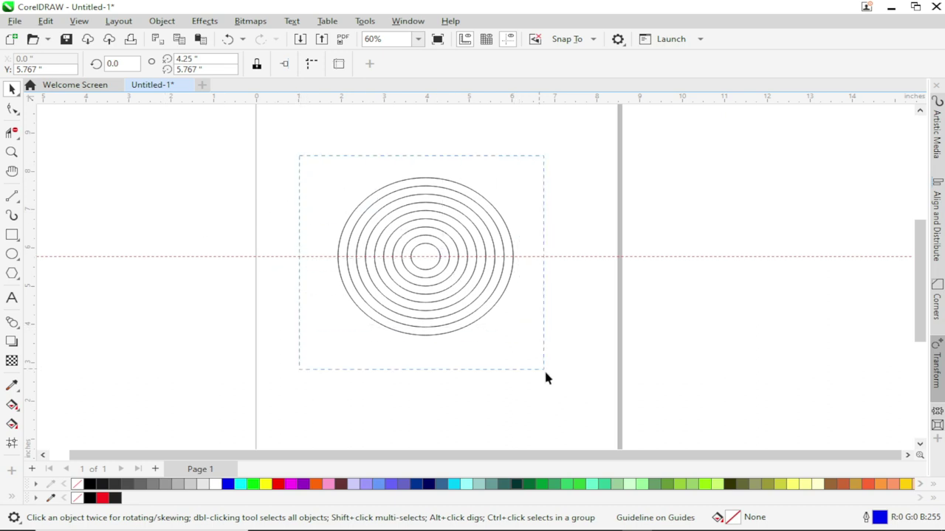
drag(546, 373, 545, 373)
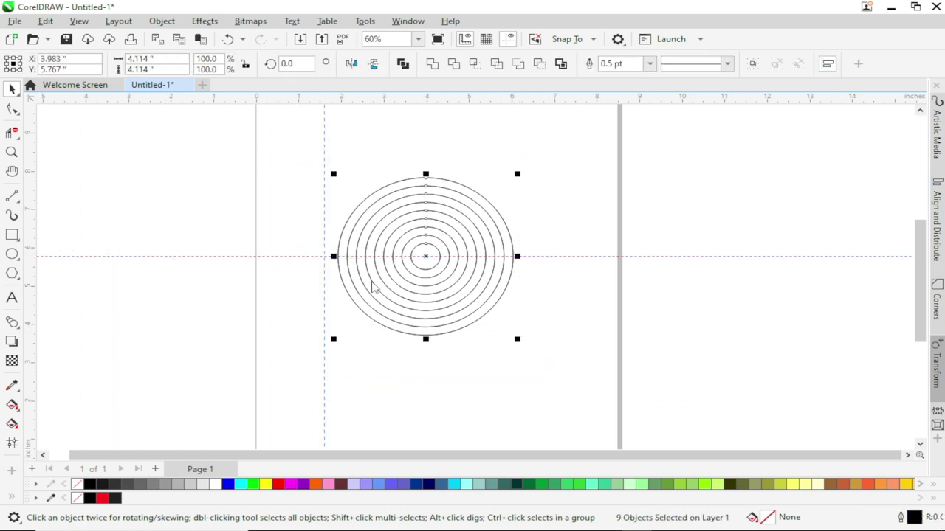
drag(374, 288, 425, 255)
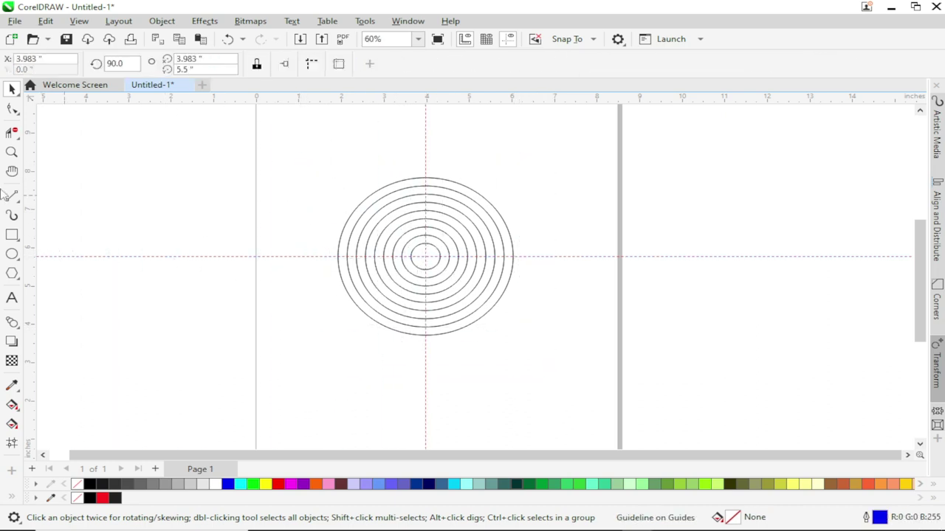
click(219, 203)
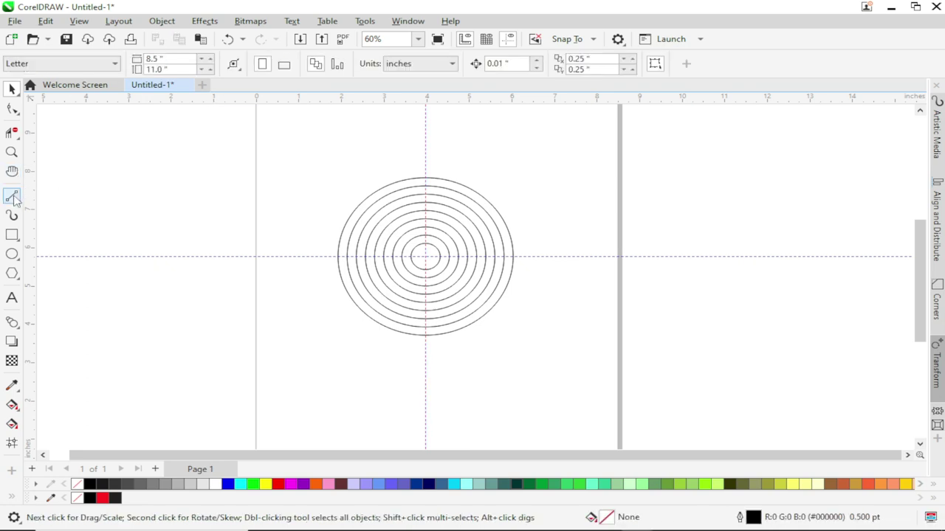
- Draw a straight vertical line about 6.311 in long on the vertical guideline, extending beyond the outer circle at both ends
click(12, 195)
drag(426, 134, 426, 379)
scroll(433, 253, up, 2)
scroll(431, 267, up, 5)
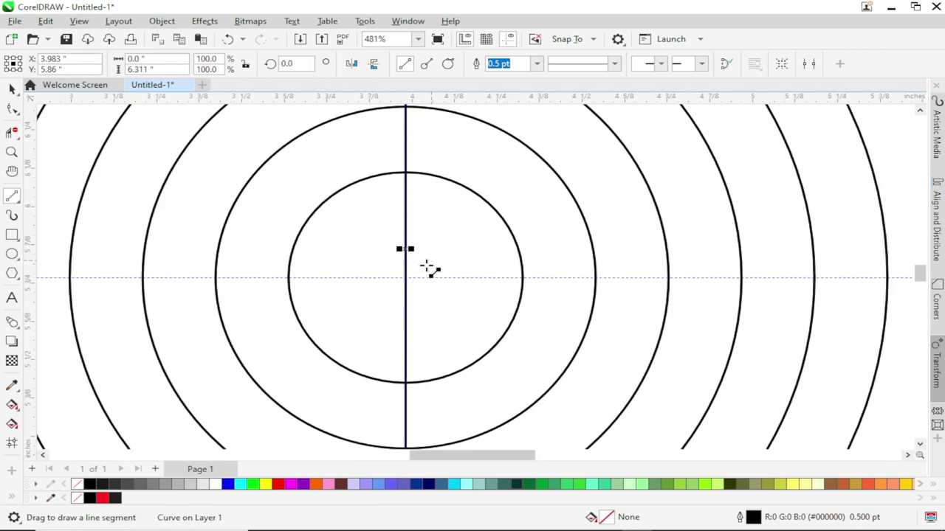
scroll(426, 266, down, 4)
scroll(418, 255, down, 3)
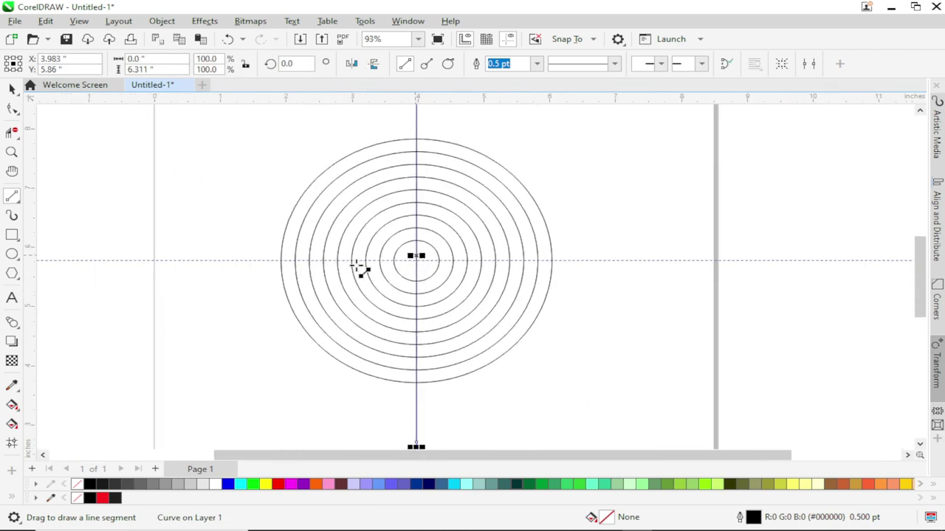
- Draw a straight horizontal line about 6.508 in long on the horizontal guideline, extending beyond the outer circle on both sides
scroll(246, 259, down, 1)
drag(316, 267, 543, 267)
scroll(369, 272, down, 1)
click(11, 89)
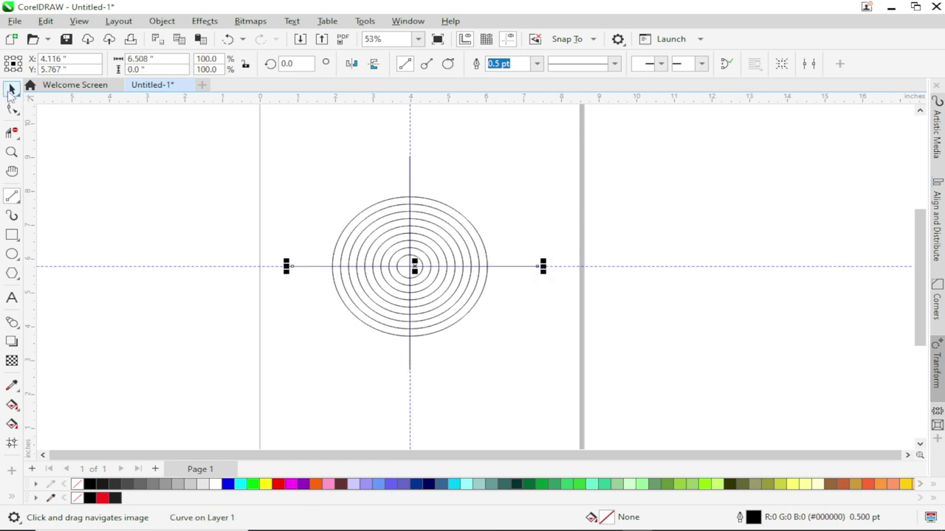
key(Escape)
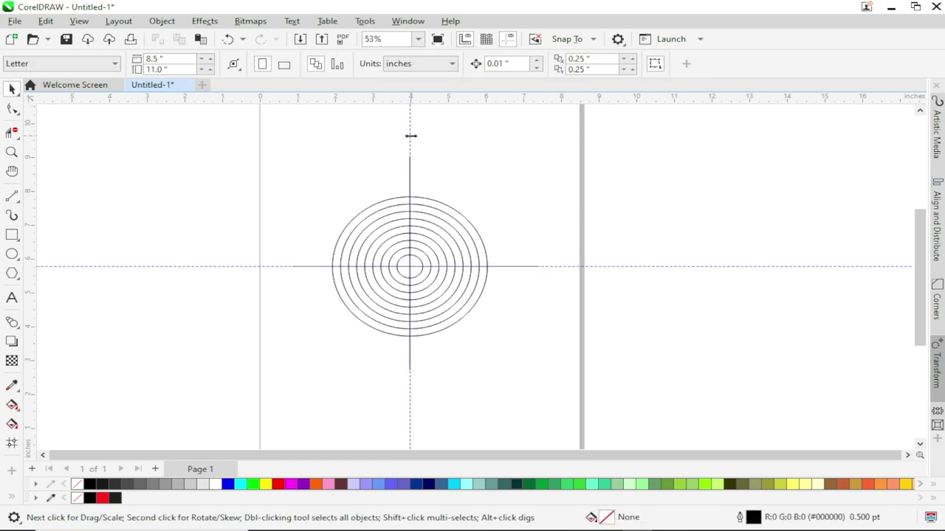
- Delete the vertical and horizontal guidelines, keeping the two drawn lines
click(410, 136)
key(Delete)
click(563, 267)
key(Delete)
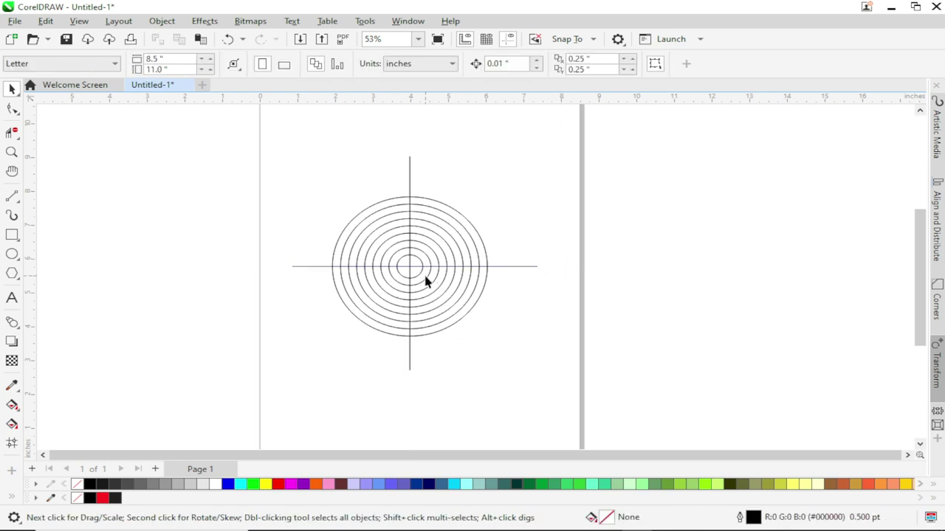
scroll(411, 254, up, 1)
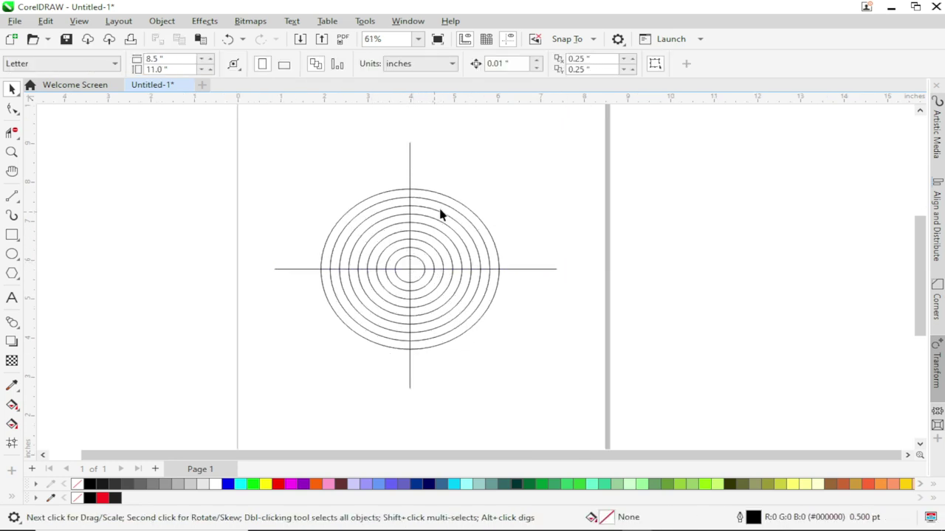
- Duplicate the outermost circle diagonally down to the right and scale the copy to about 3.587 in across
click(466, 204)
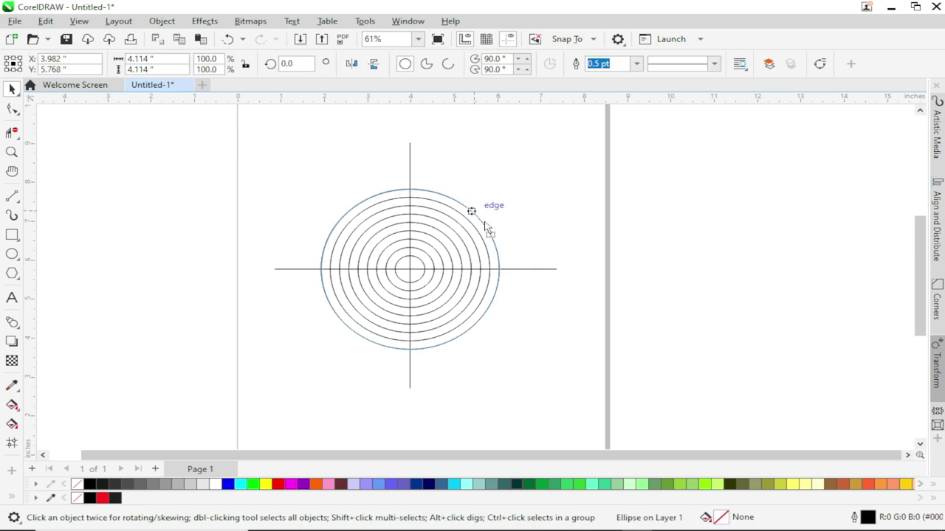
drag(485, 227, 533, 271)
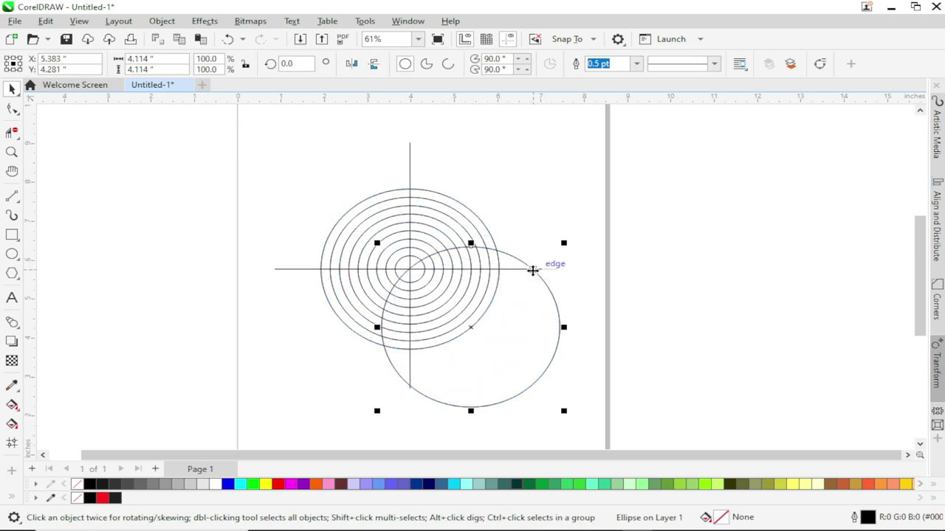
scroll(578, 280, up, 2)
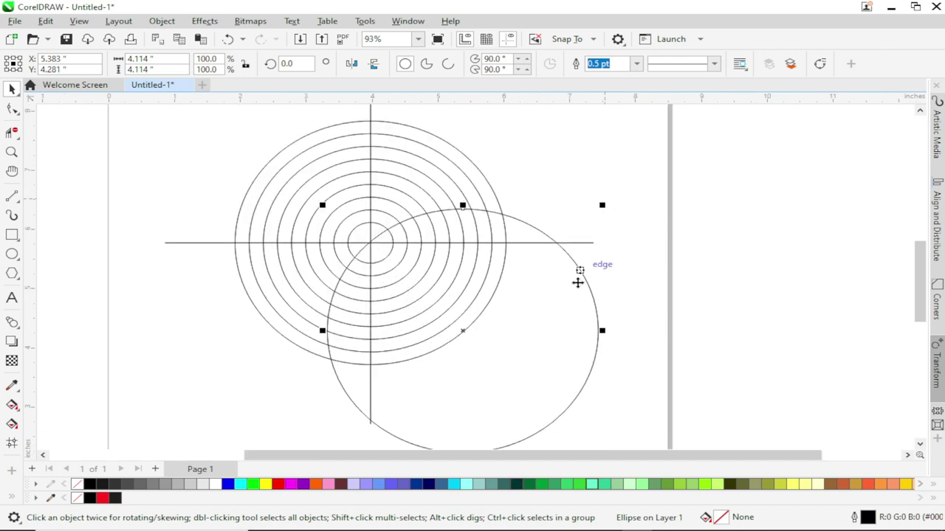
scroll(591, 245, down, 1)
scroll(598, 226, up, 2)
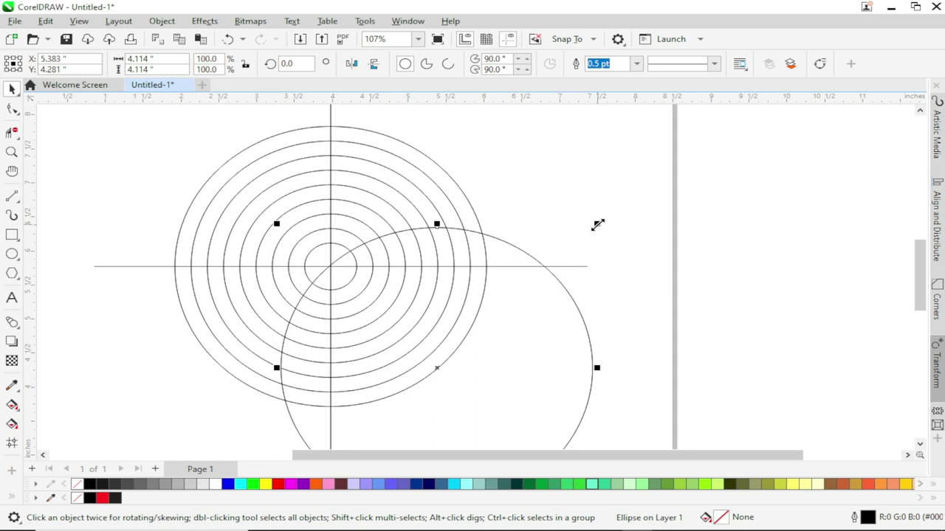
drag(597, 225, 563, 231)
- Move the duplicated circle so its edge passes through the intersection of the two straight lines
scroll(380, 274, up, 3)
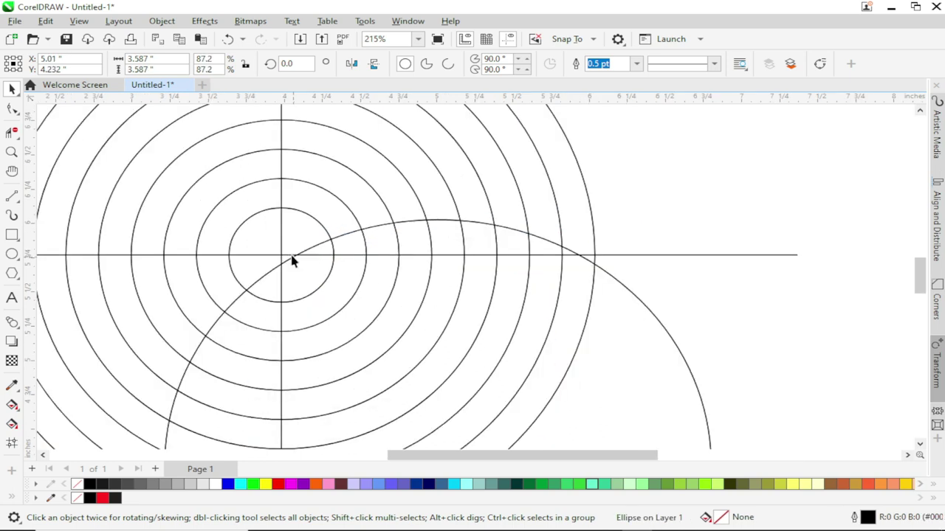
mouse_move(290, 255)
mouse_down()
mouse_move(282, 259)
mouse_move(283, 244)
mouse_up()
scroll(292, 254, up, 4)
scroll(398, 280, down, 4)
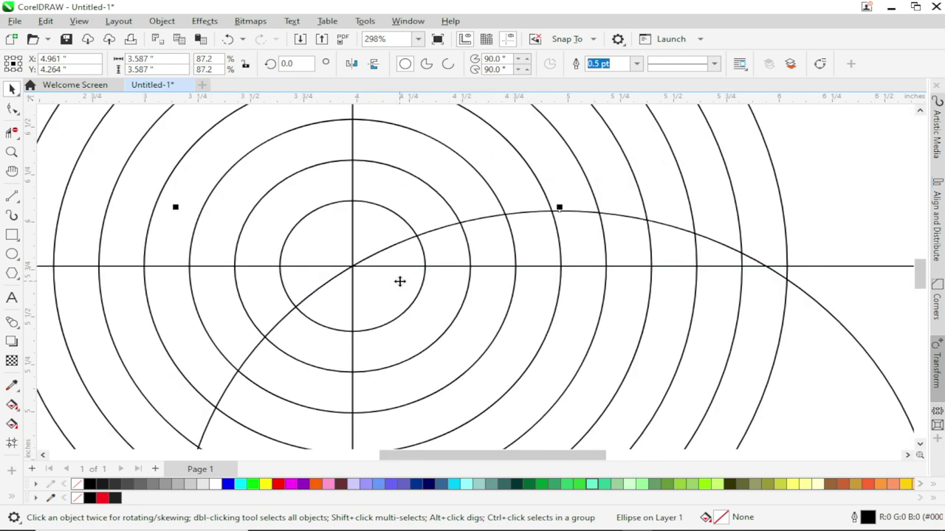
- Enlarge the duplicated circle to about 3.639 in and align its edge with the center and the outer circle's right crossing with the horizontal line
scroll(690, 248, up, 5)
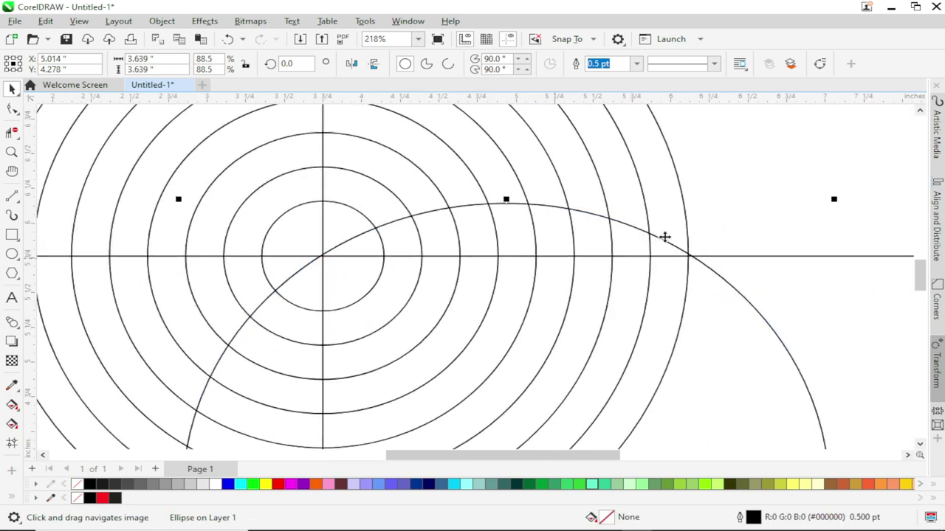
drag(680, 261, 690, 273)
scroll(650, 274, down, 3)
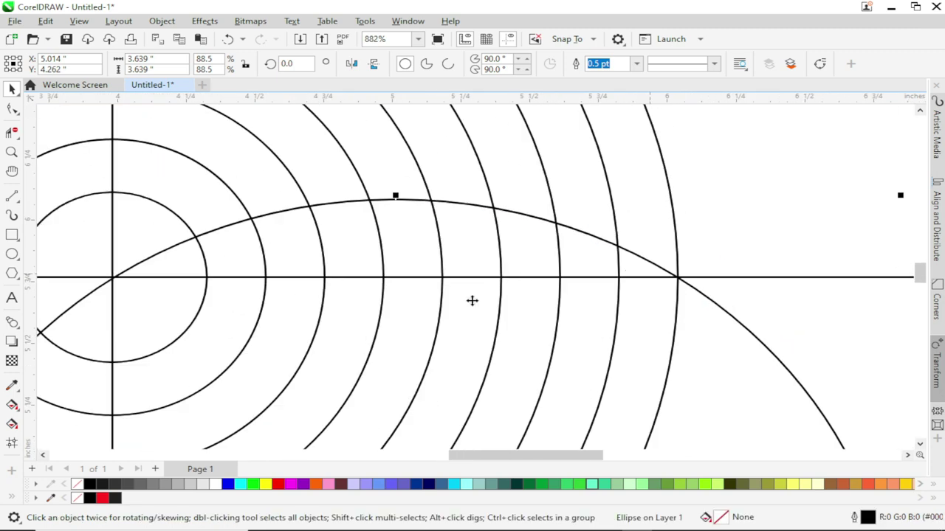
scroll(103, 288, up, 4)
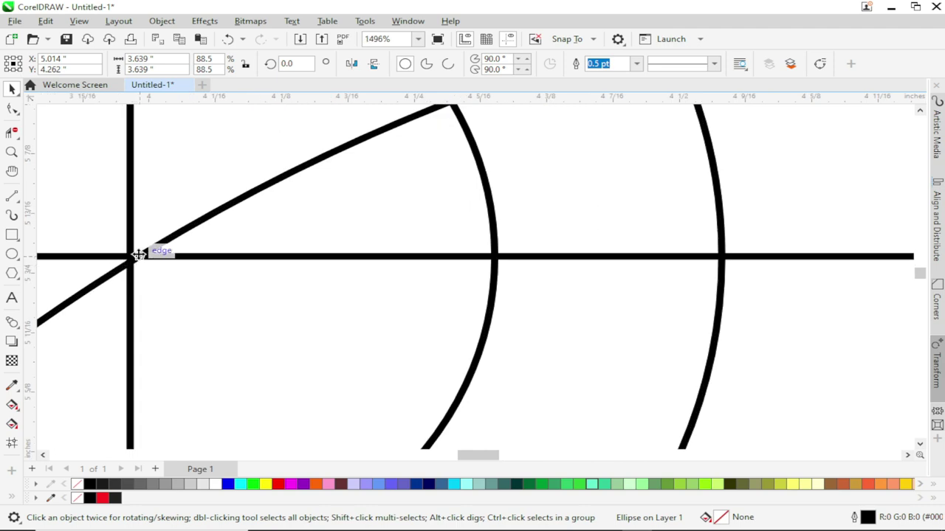
drag(133, 253, 145, 253)
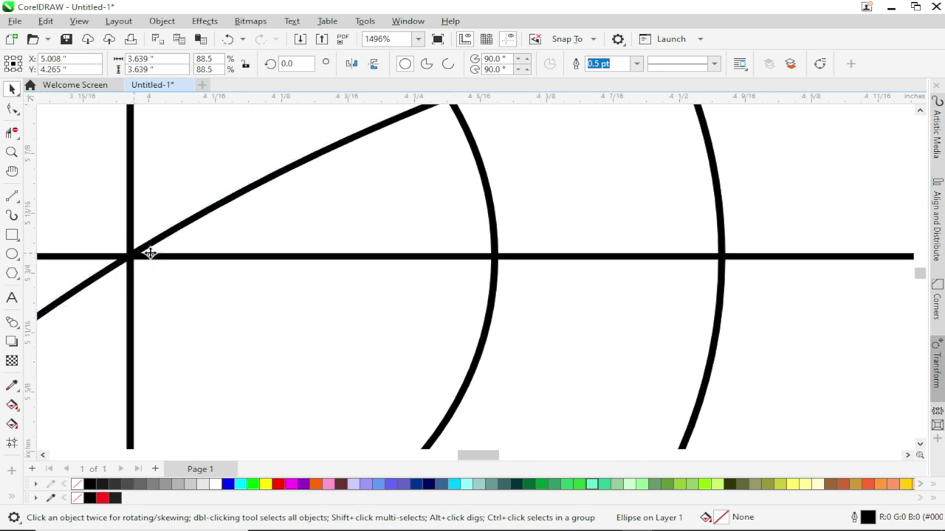
- Copy the 3.639 in circle horizontally to the other side of the vertical line, at the same height
scroll(148, 253, down, 4)
scroll(155, 251, down, 4)
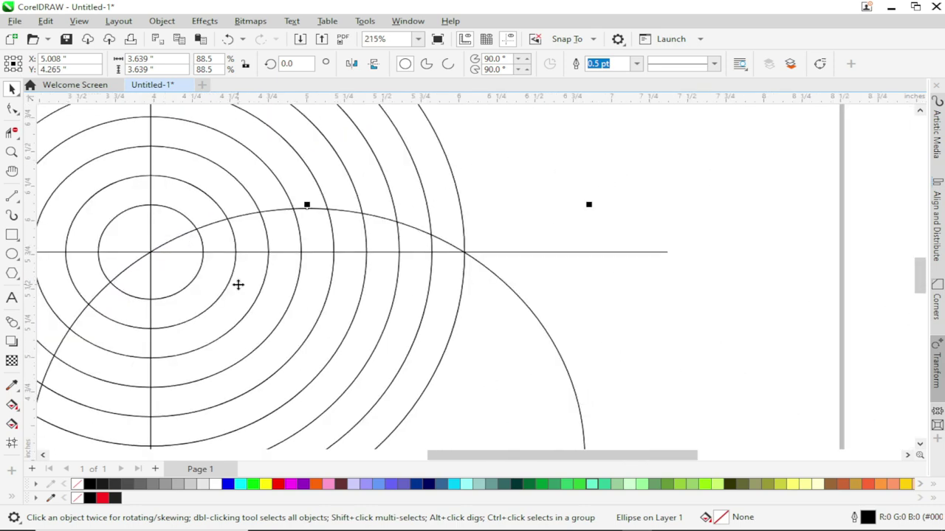
scroll(374, 257, down, 3)
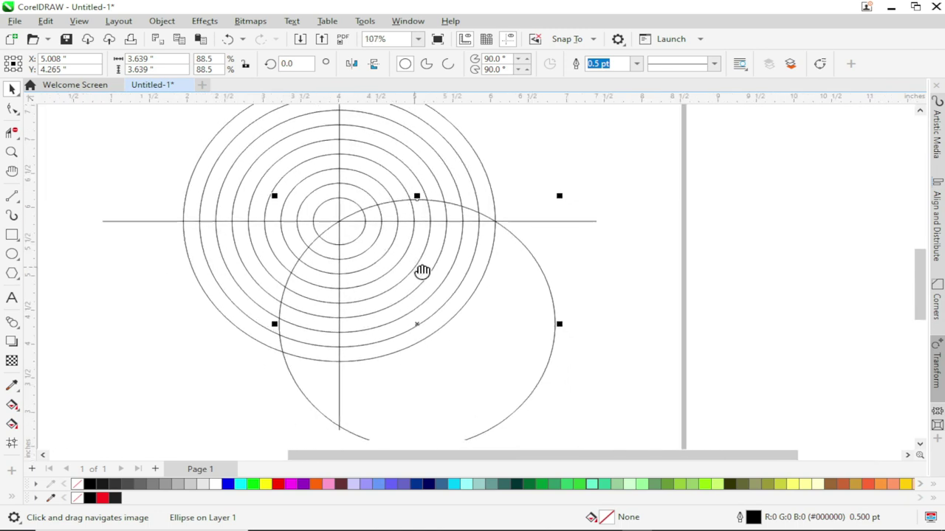
drag(503, 298, 549, 308)
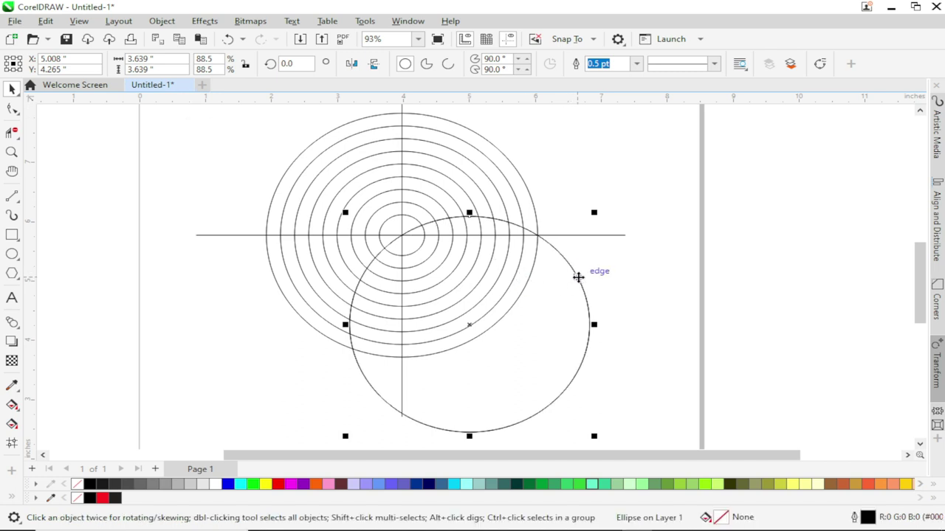
drag(578, 277, 444, 267)
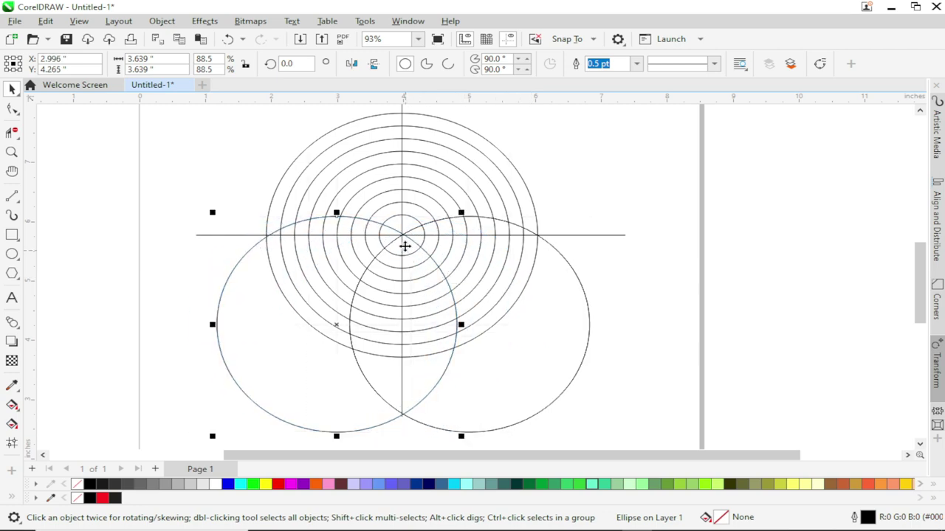
- Nudge the left circle copy 0.04 in left so its edge passes exactly through the intersection of the straight lines
scroll(404, 241, up, 3)
scroll(404, 241, up, 5)
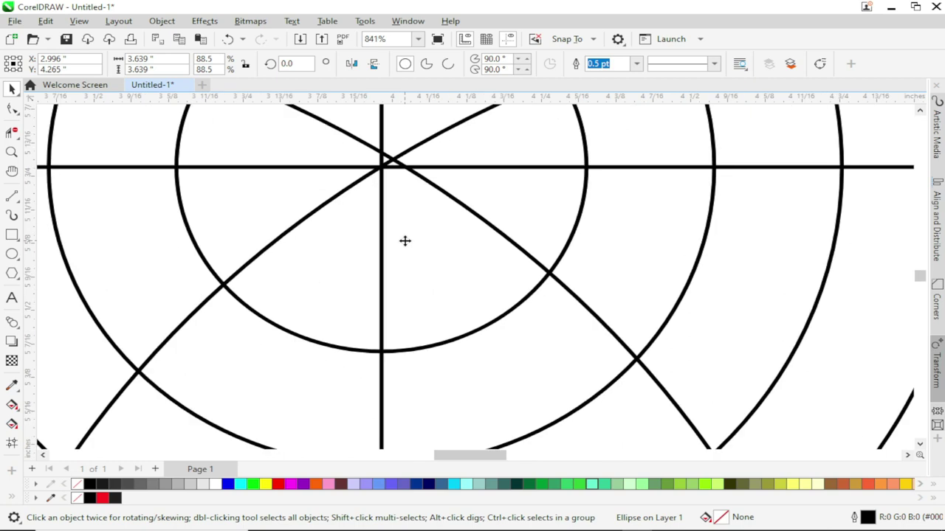
key(Left)
key(Left)
key(Left)
key(Left)
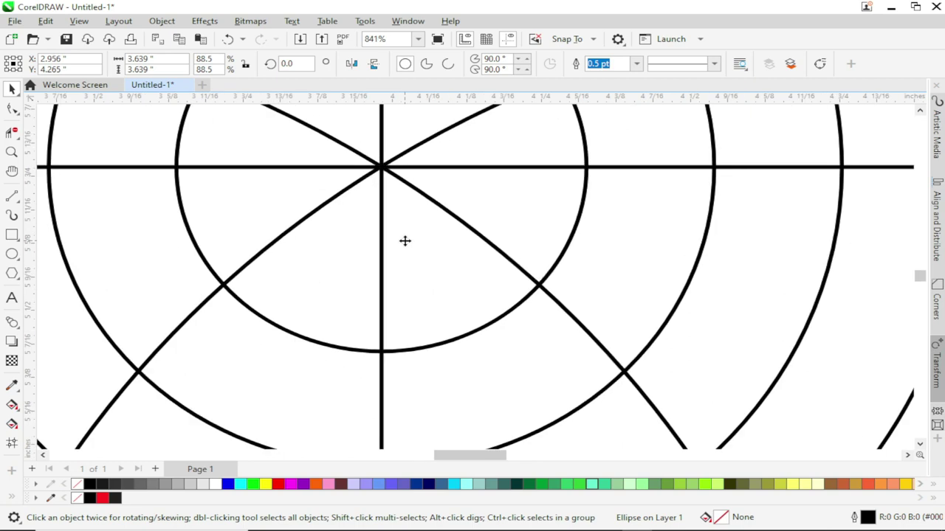
- Delete the left large circle's upper arc segments from the outermost ring to the center, and the right circle's segment inside the innermost ring
scroll(404, 240, down, 8)
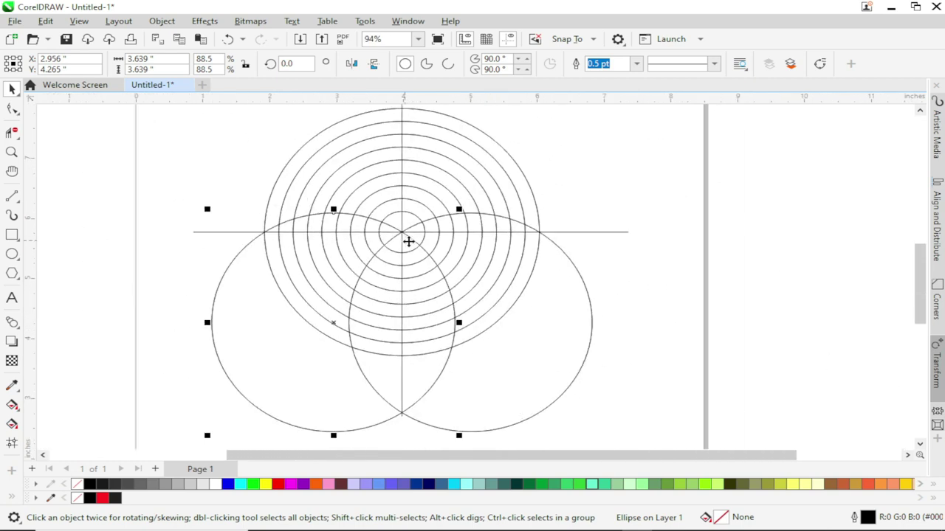
scroll(433, 257, down, 1)
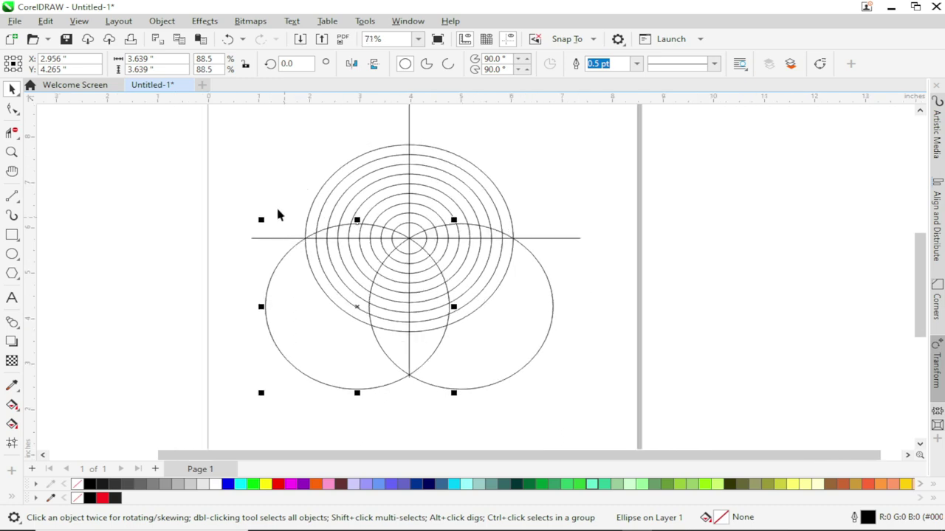
click(268, 186)
click(12, 132)
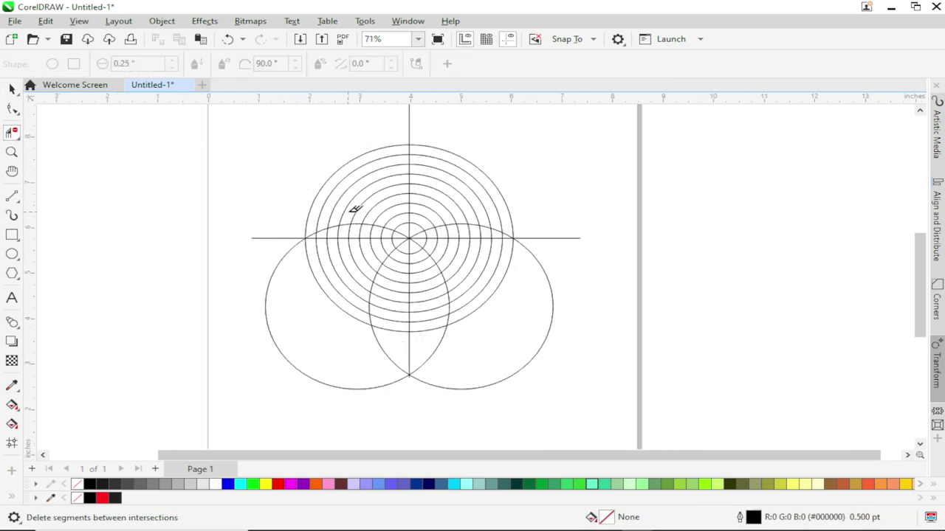
scroll(366, 244, up, 3)
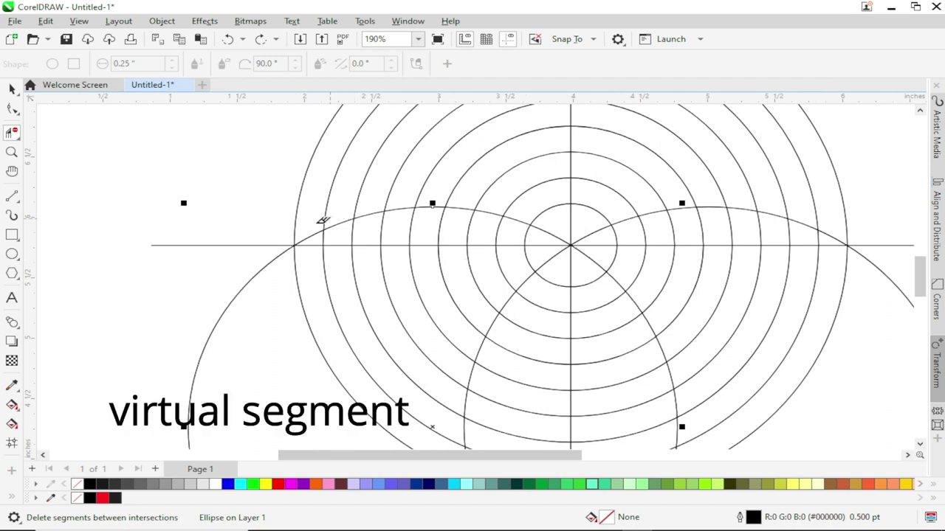
click(338, 223)
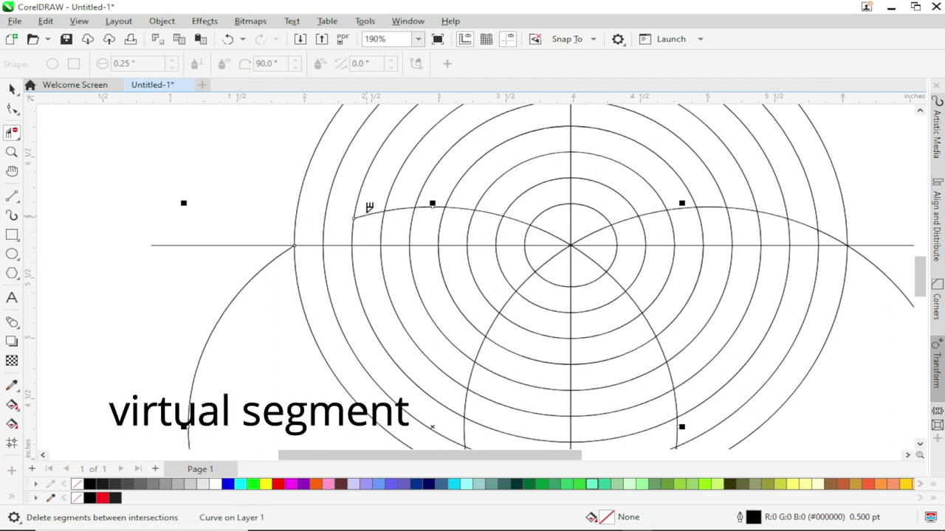
click(408, 209)
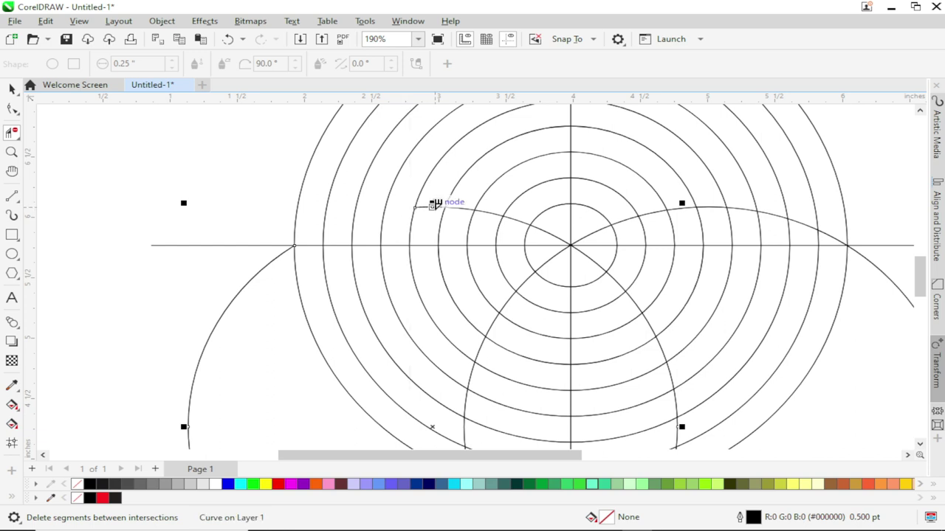
click(490, 210)
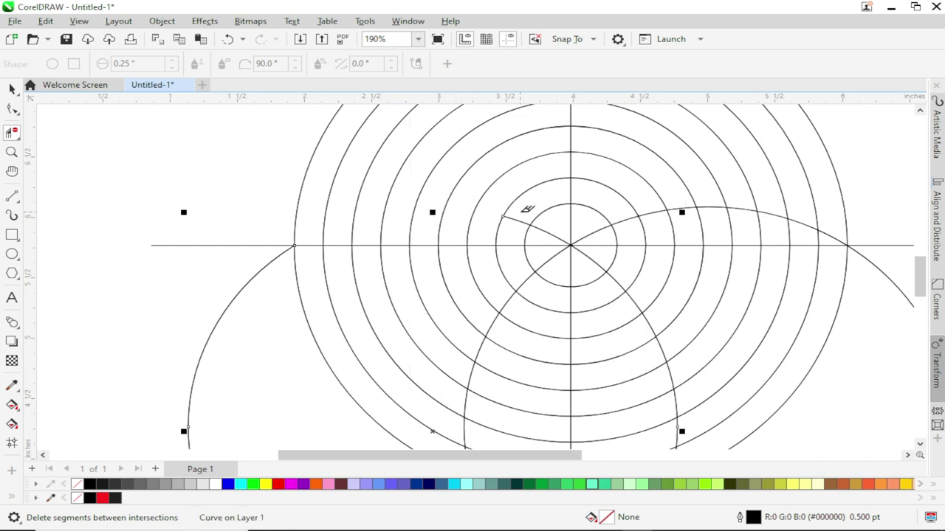
click(555, 230)
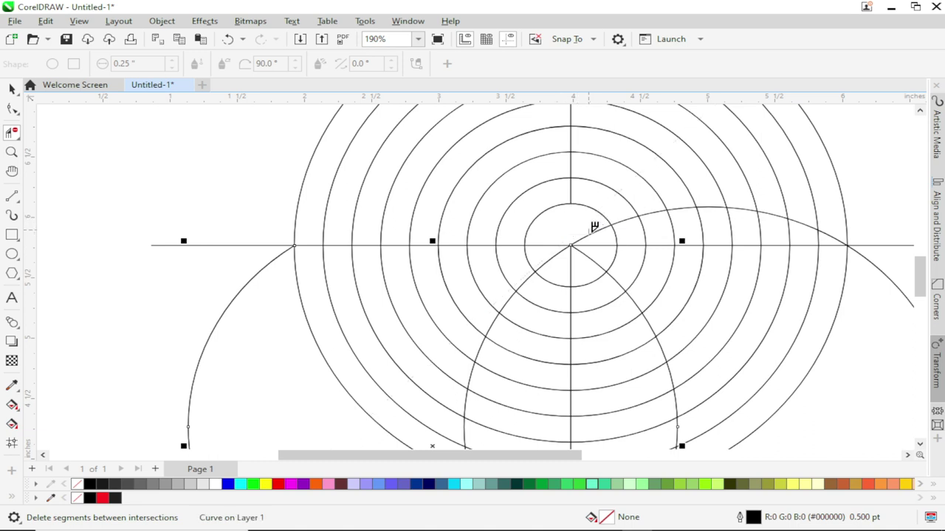
click(594, 227)
- Delete the vertical line's segments between the concentric circles above the center with Virtual Segment Delete
scroll(581, 239, down, 5)
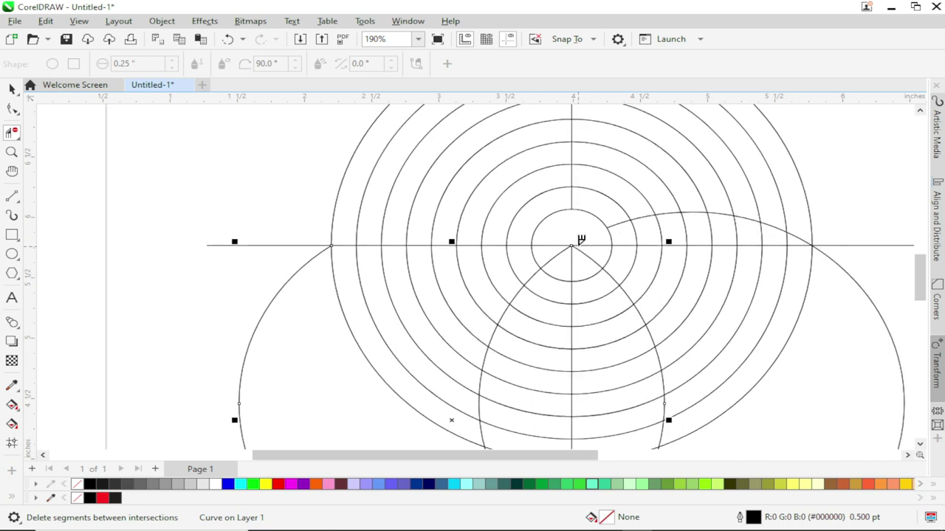
scroll(539, 262, down, 1)
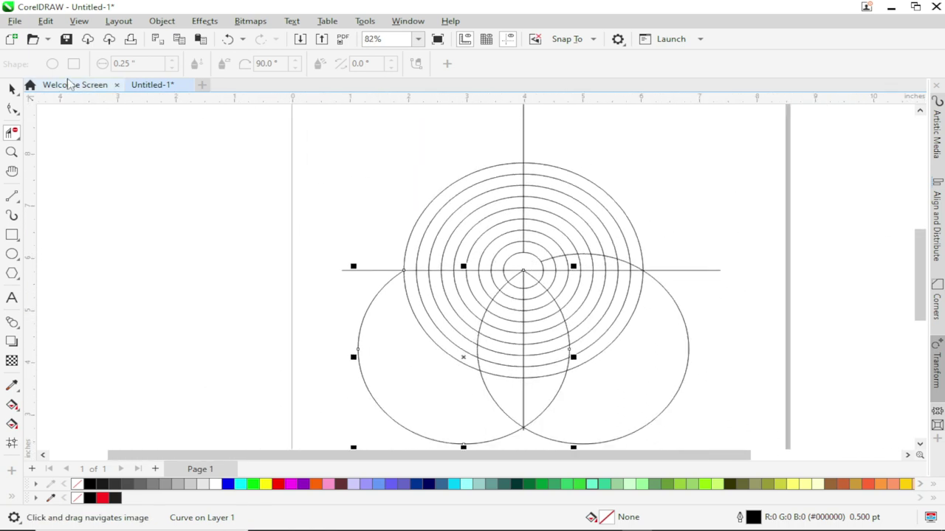
scroll(526, 174, up, 2)
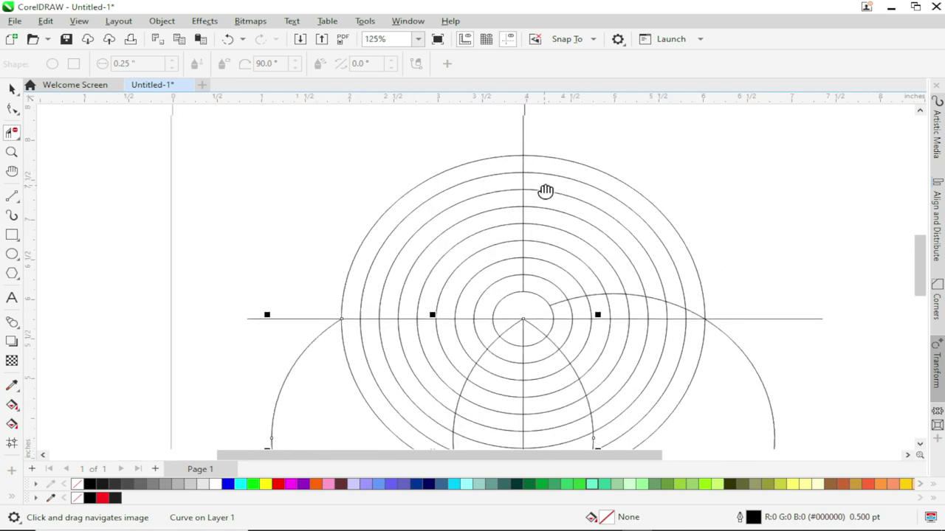
scroll(543, 189, up, 1)
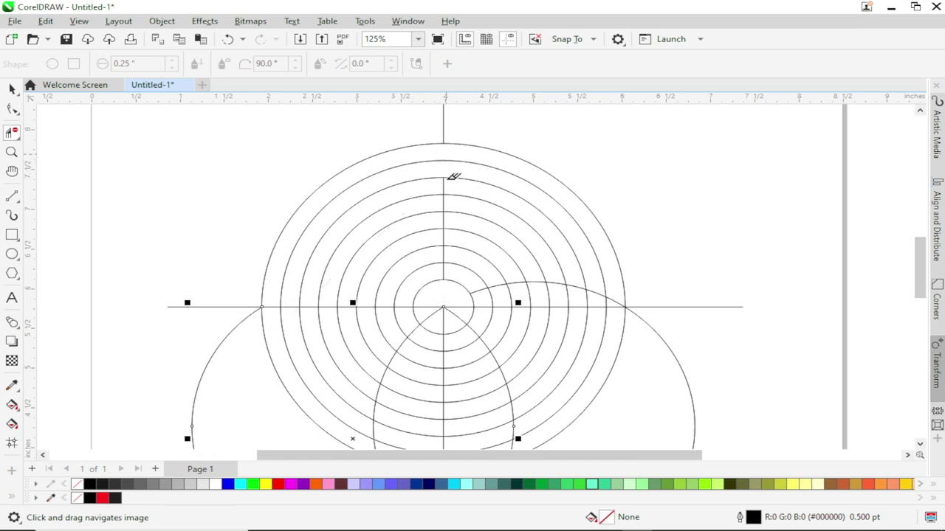
scroll(447, 175, up, 3)
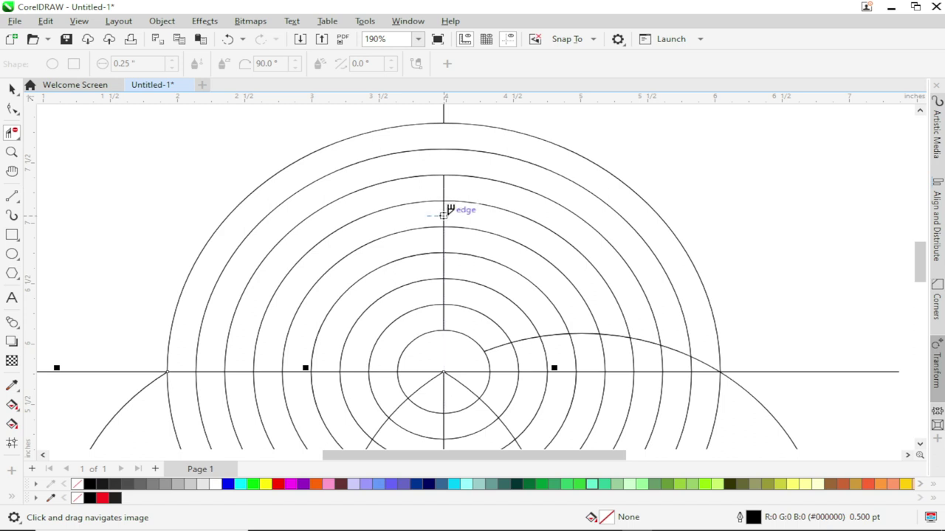
click(445, 208)
click(442, 186)
click(444, 242)
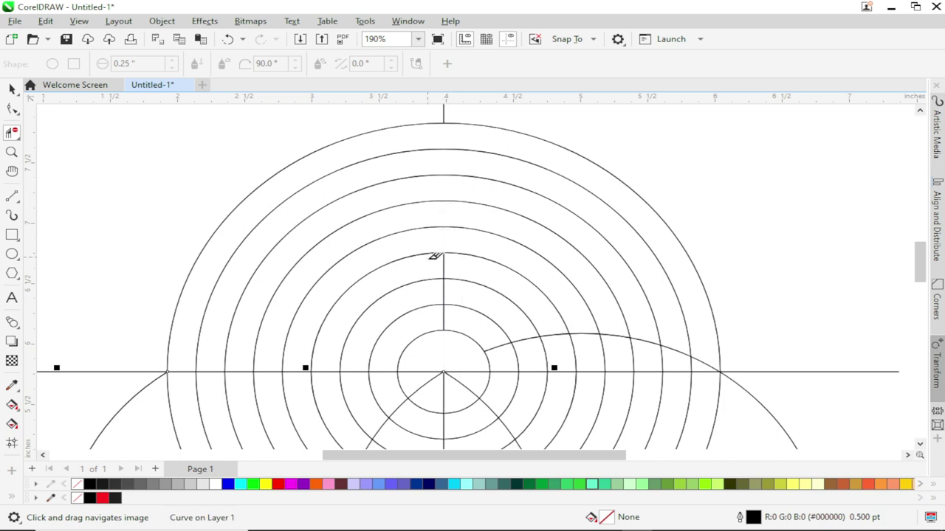
click(444, 267)
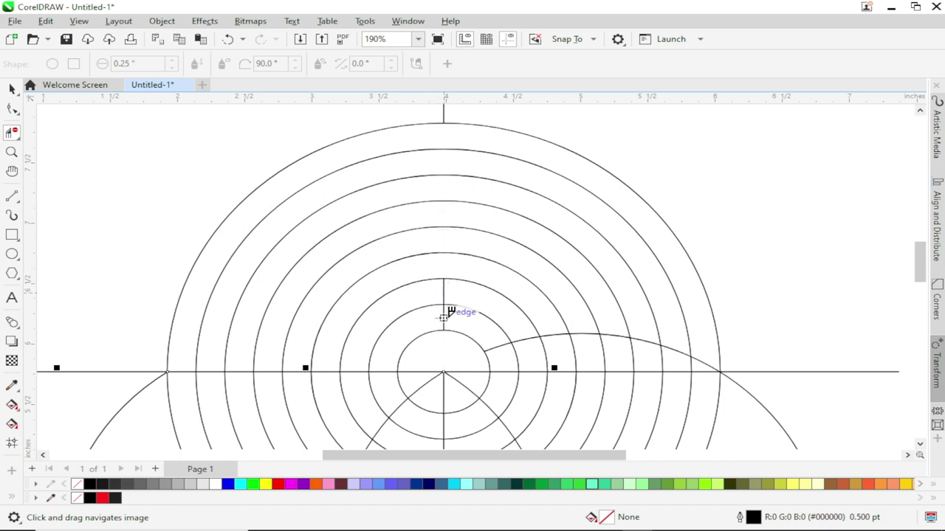
click(444, 316)
click(445, 292)
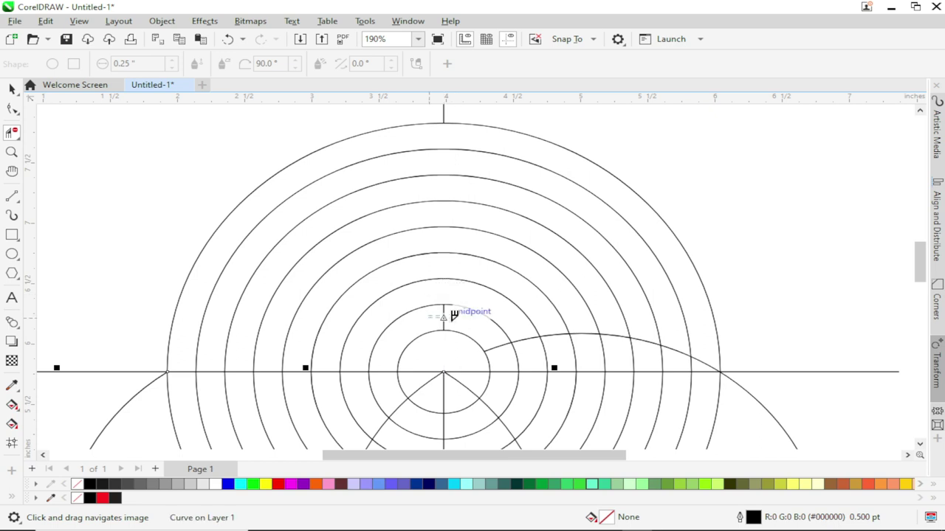
scroll(464, 313, down, 2)
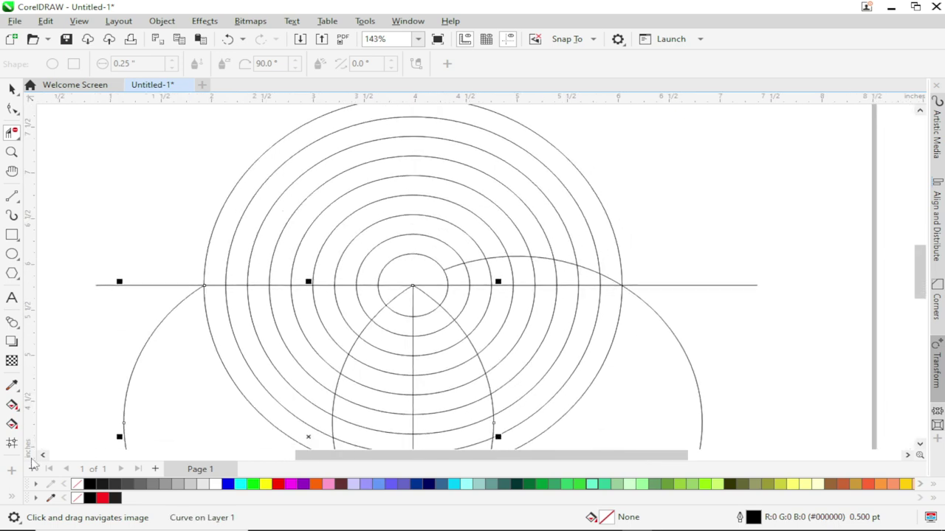
- Fill four alternate ring bands above the horizontal line with red using Smart Fill, starting with the outermost band
click(21, 490)
click(36, 445)
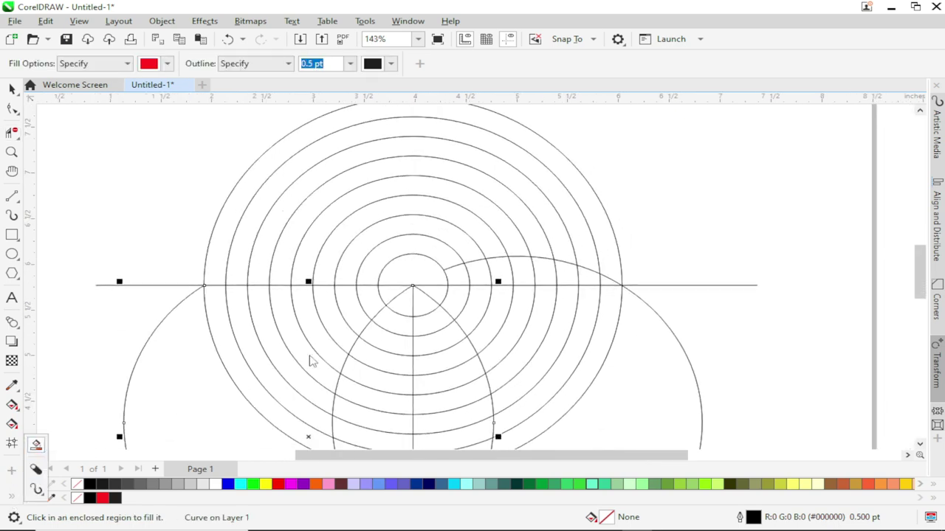
scroll(468, 268, down, 1)
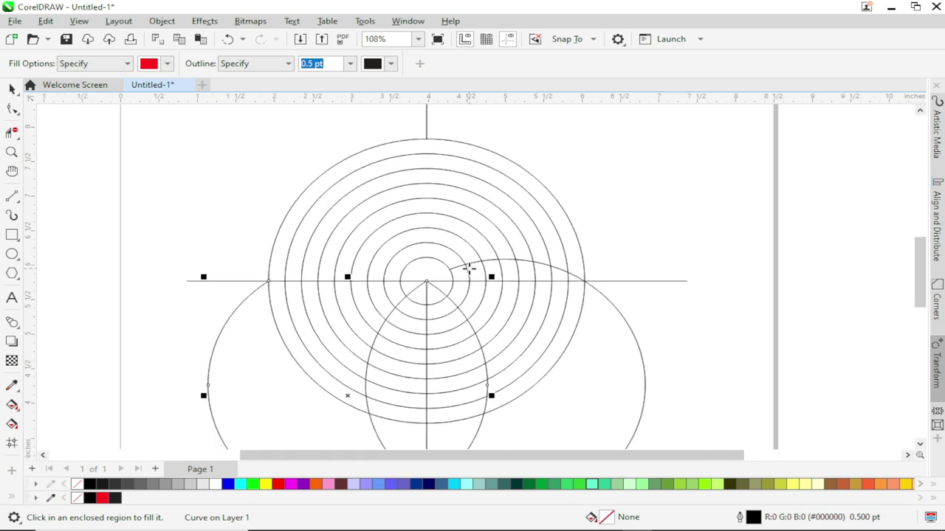
click(436, 149)
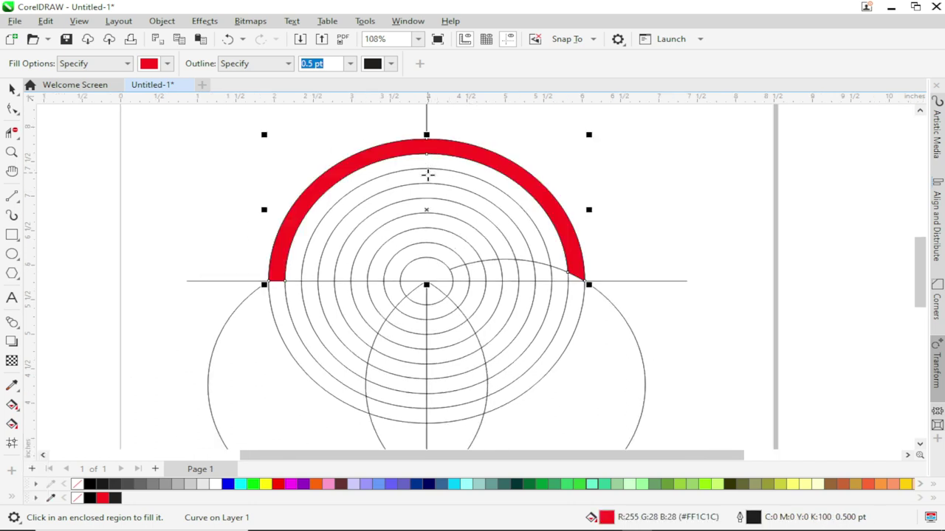
click(427, 175)
click(425, 206)
click(424, 237)
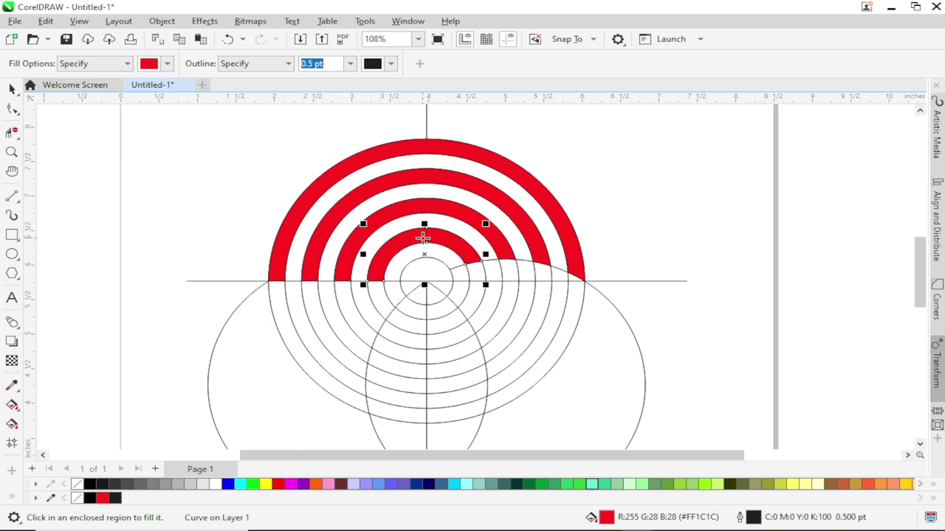
- Fill the four alternate ring bands below the horizontal line and right of the lens-shaped overlap with red
click(474, 297)
click(517, 298)
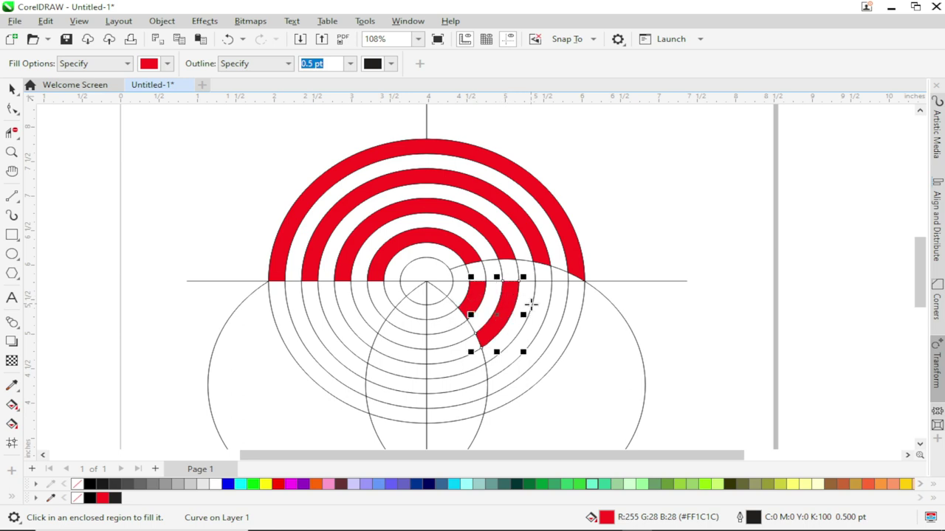
click(536, 304)
scroll(546, 322, down, 3)
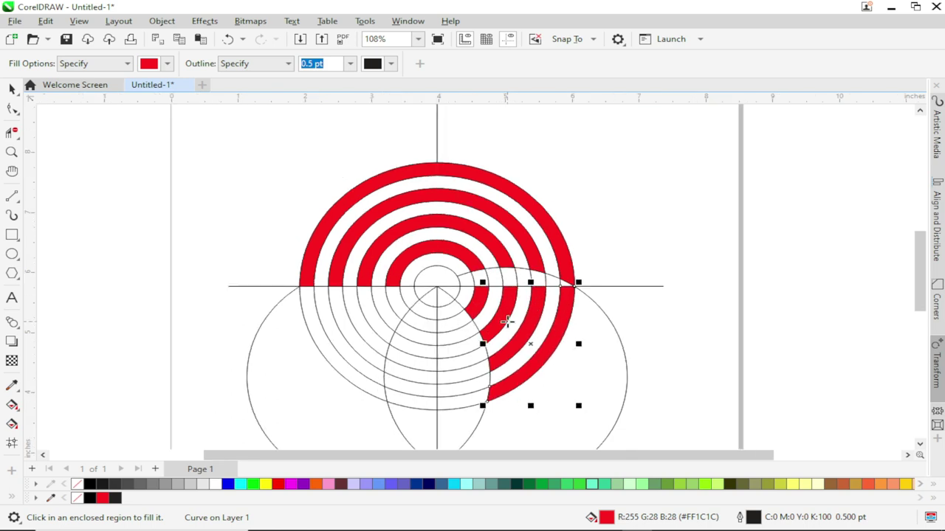
- Move the four lower-right red bands together horizontally to the left ends of the upper red bands
drag(488, 323, 484, 288)
scroll(481, 281, up, 2)
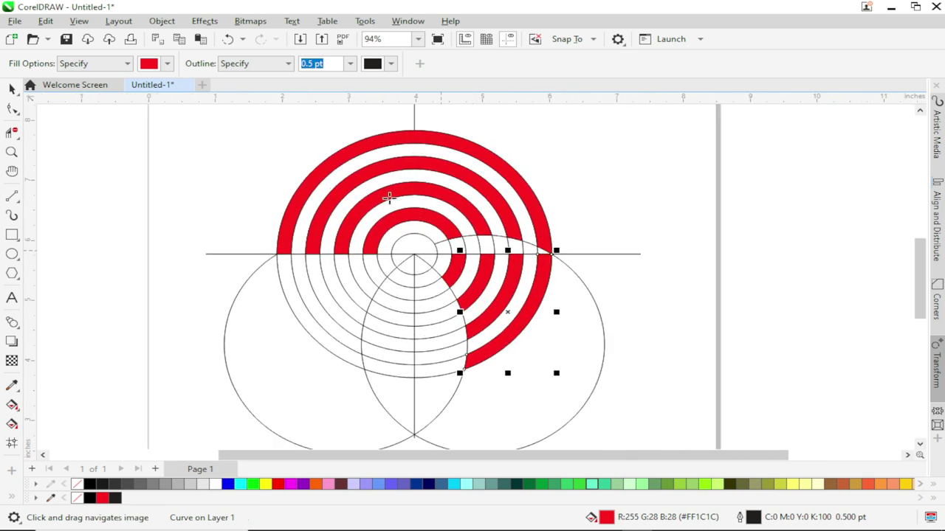
click(12, 87)
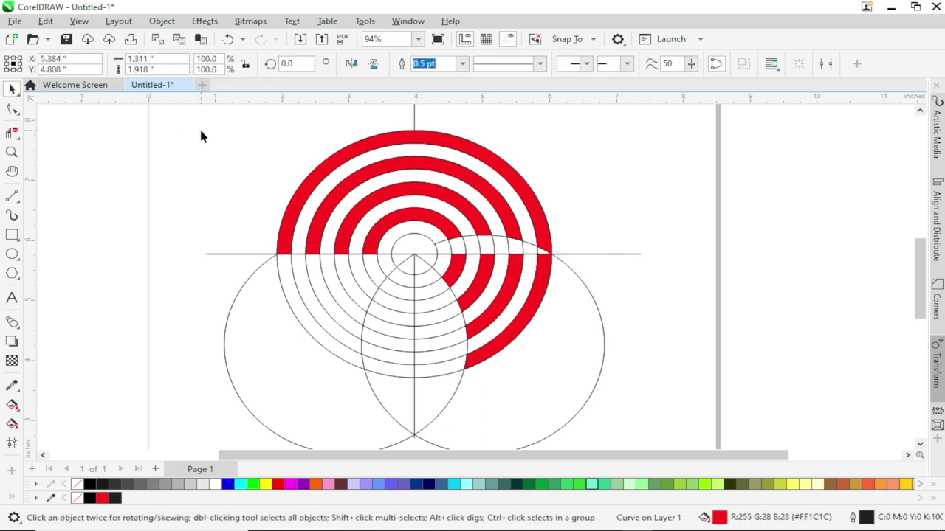
click(245, 144)
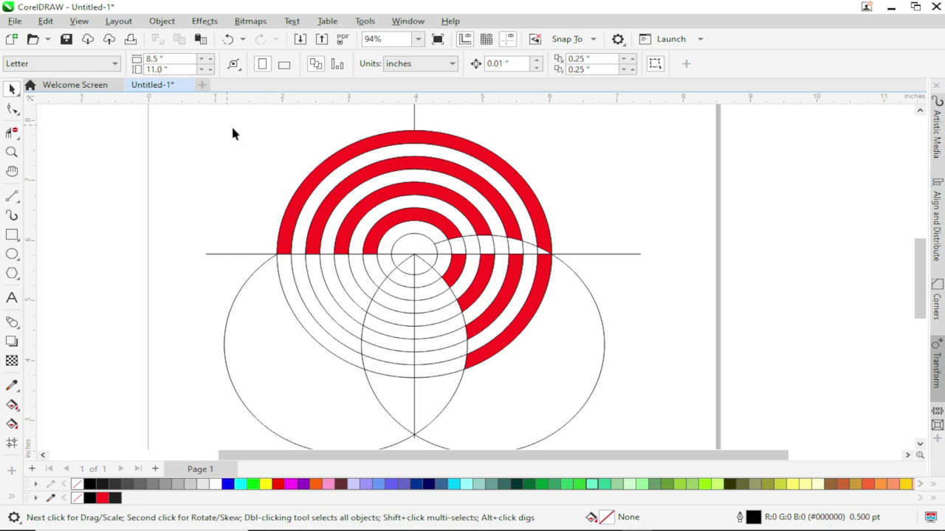
mouse_move(227, 125)
mouse_down()
mouse_move(502, 295)
mouse_move(579, 375)
mouse_up()
click(582, 302)
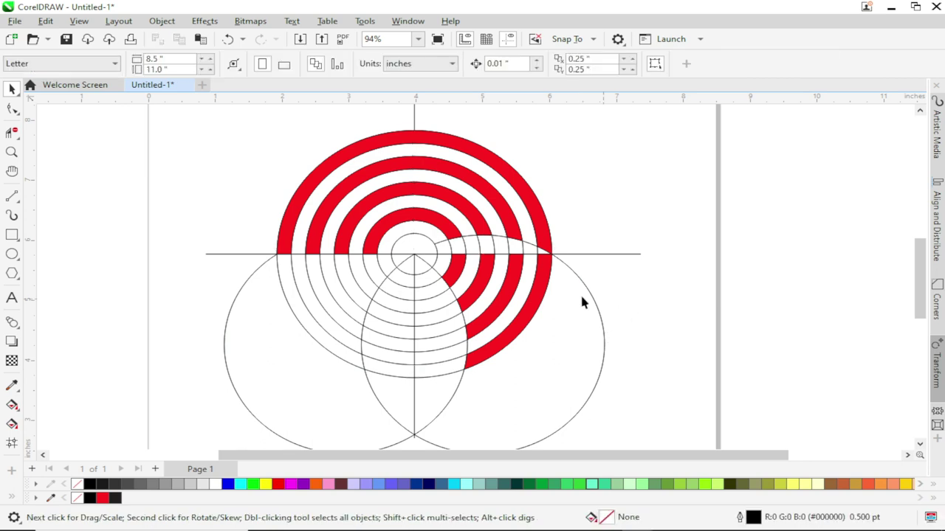
click(532, 295)
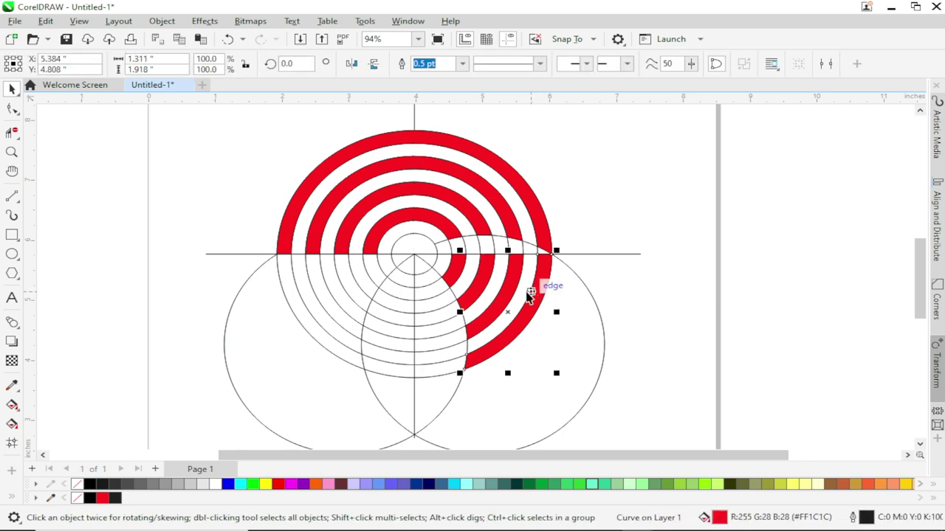
shift+click(477, 290)
shift+click(450, 272)
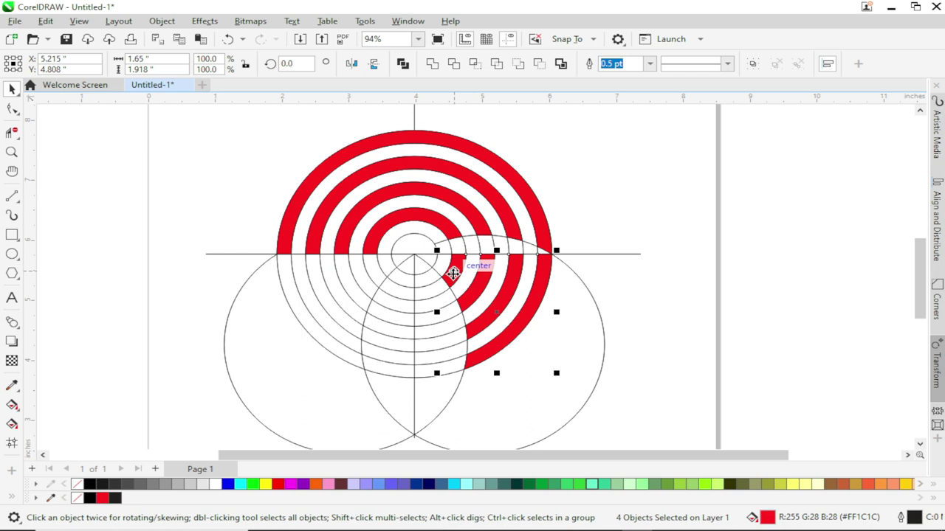
drag(454, 273, 277, 269)
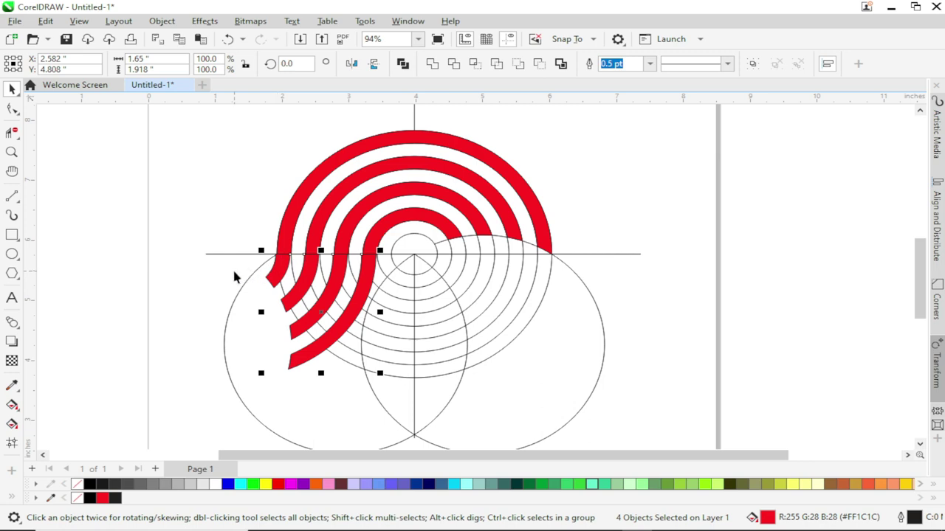
- Shift the four moved bands 0.02 in right so their edges meet the upper red bands at the horizontal line
scroll(255, 267, up, 5)
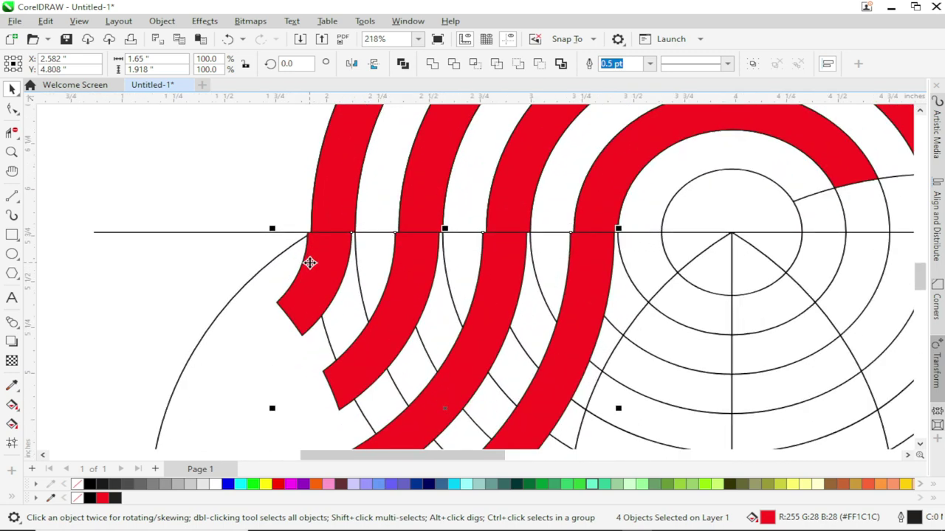
drag(308, 251, 313, 248)
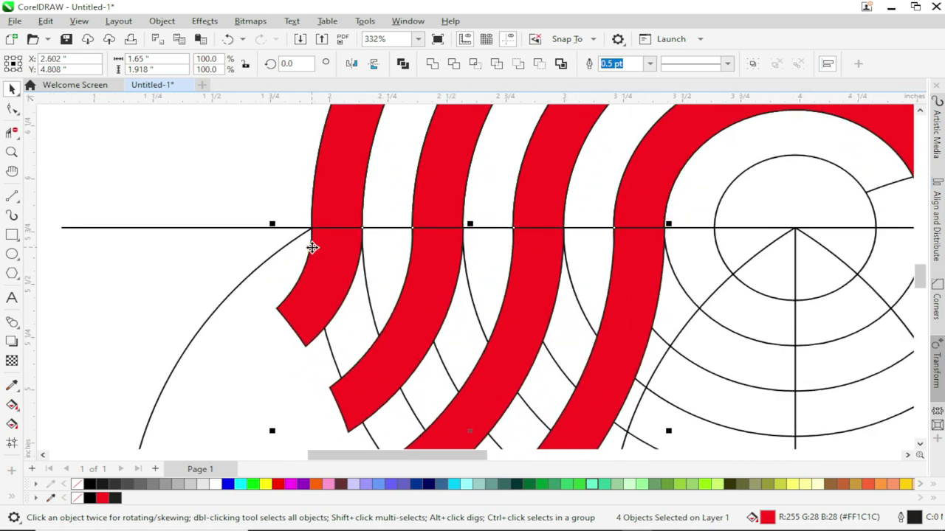
click(283, 203)
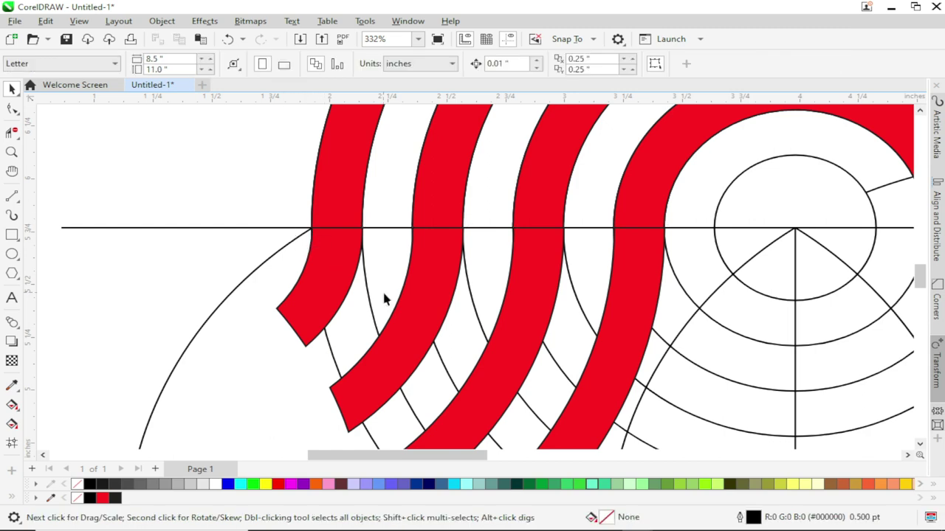
- Delete the ring and large-circle segments in the lower-right quadrant, along with the horizontal line's outer end, using Virtual Segment Delete
scroll(401, 291, down, 5)
key(F4)
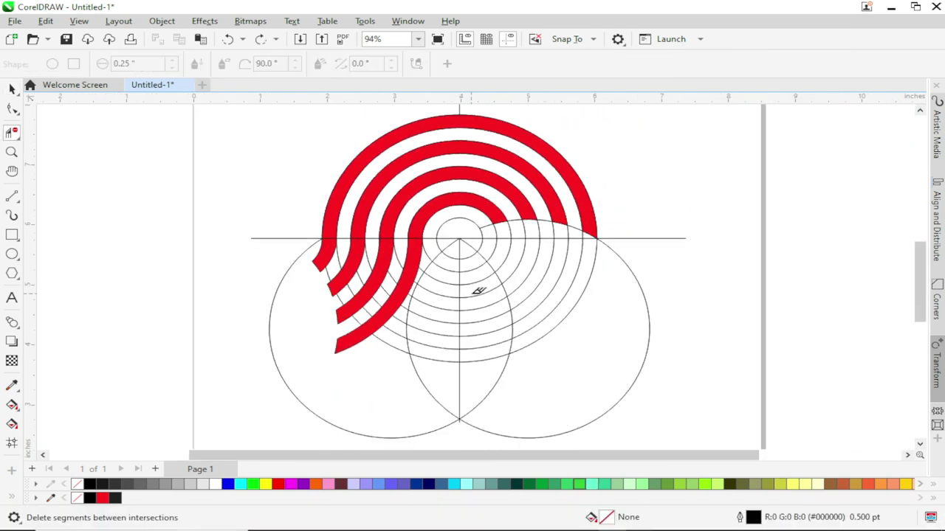
drag(608, 321, 609, 323)
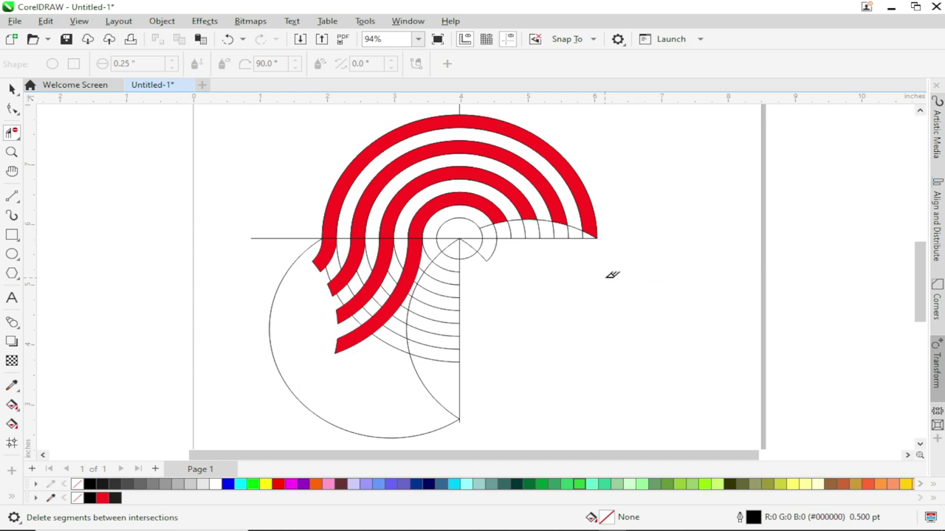
- Delete the remaining circle and ring segments around and between the lower-left red bands using Virtual Segment Delete
drag(521, 261, 559, 228)
scroll(356, 298, up, 3)
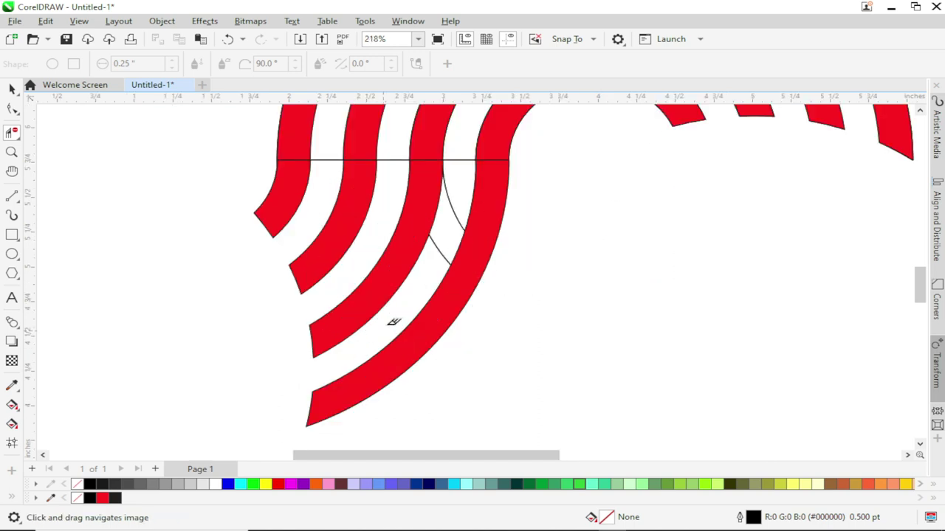
click(436, 247)
click(451, 212)
scroll(502, 263, down, 3)
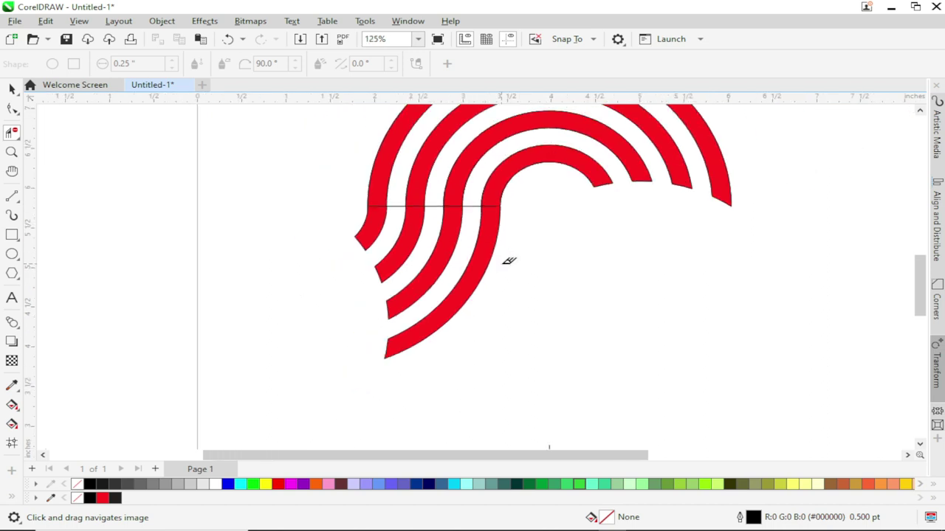
- Delete the vertical line above the outer band and the horizontal line's pieces between the red bands
drag(506, 261, 394, 345)
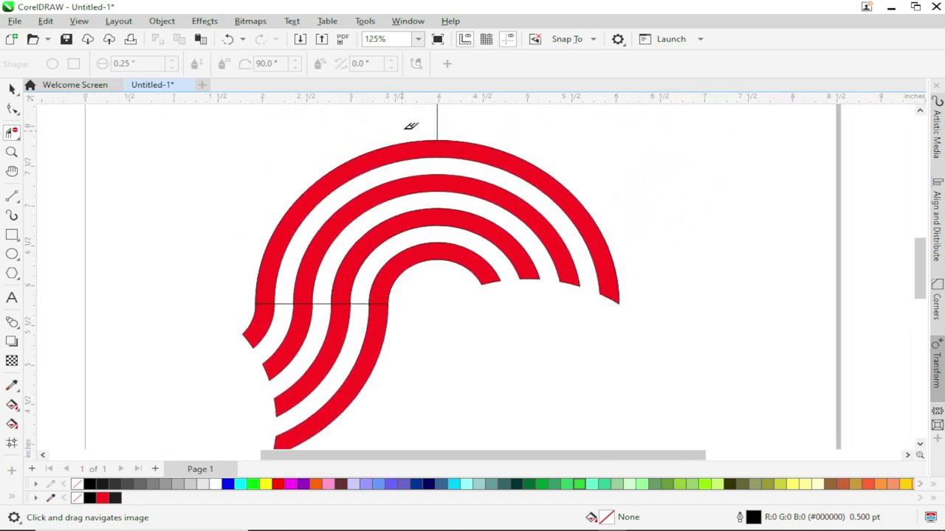
drag(473, 125, 471, 127)
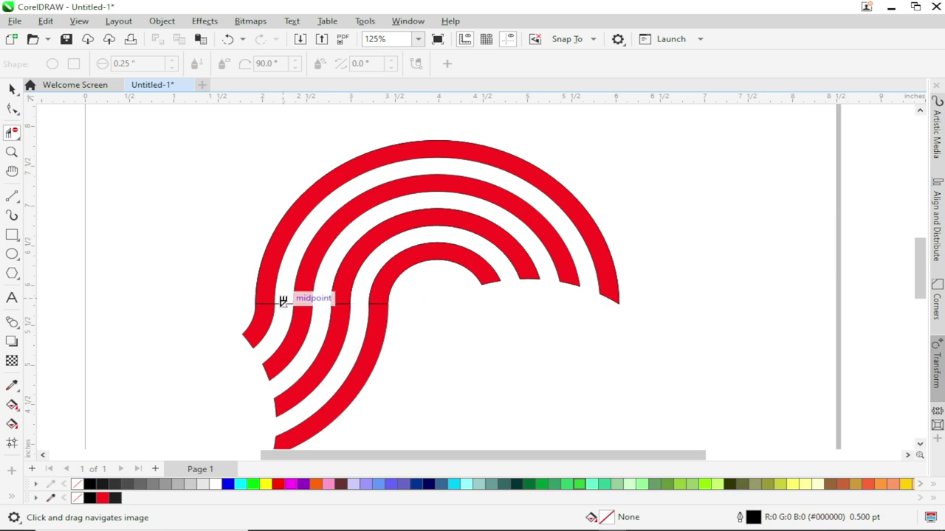
drag(281, 301, 332, 310)
click(12, 89)
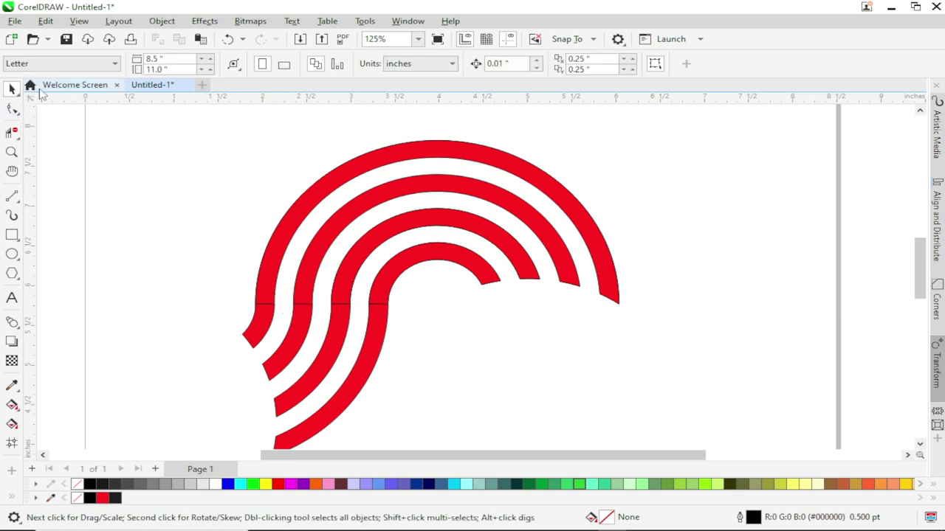
- Select all objects and set their outline colour to the same red as the bands
key(ctrl+a)
scroll(391, 280, down, 1)
scroll(418, 344, down, 1)
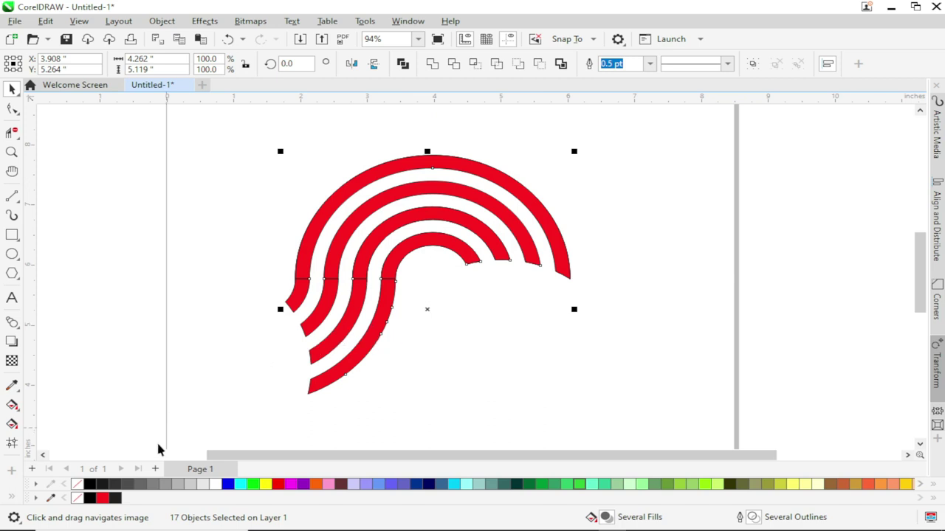
right_click(106, 497)
click(212, 304)
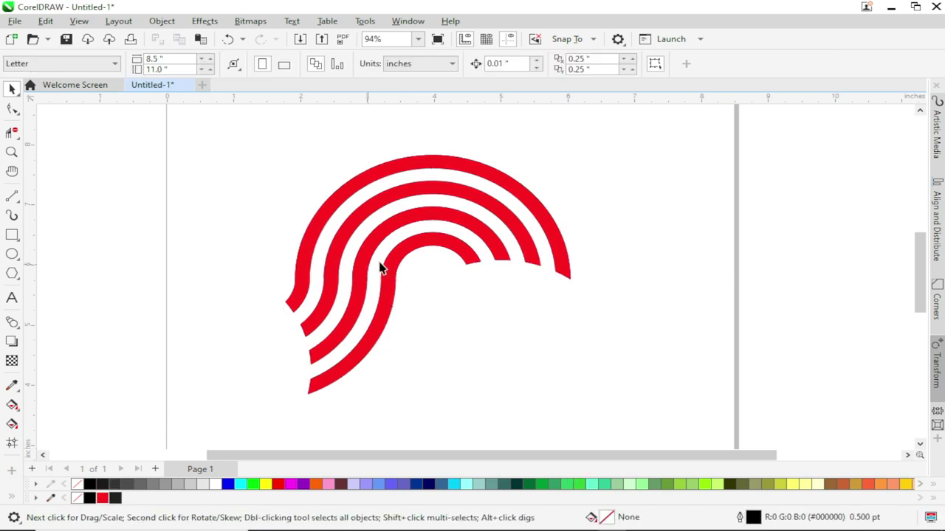
- Weld all the band pieces into one curve and fill it with red
scroll(398, 265, up, 1)
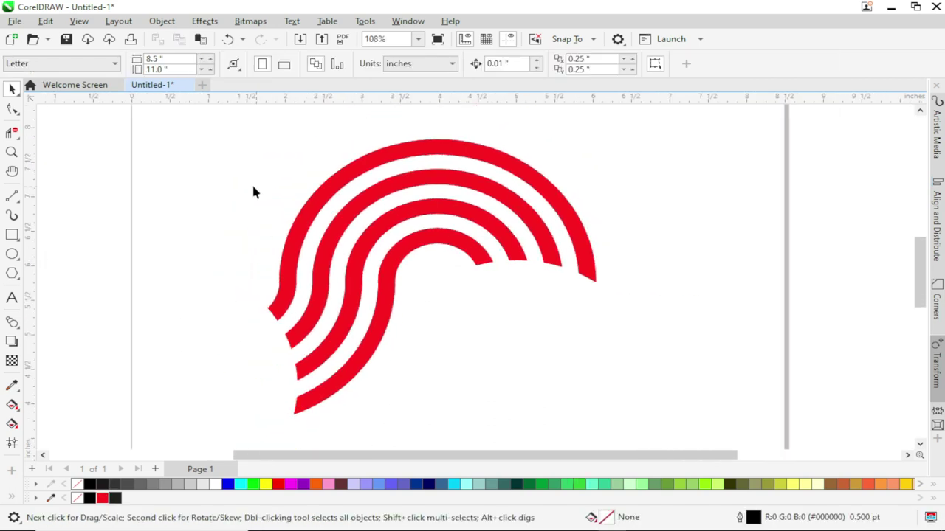
drag(191, 126, 588, 388)
drag(627, 458, 636, 458)
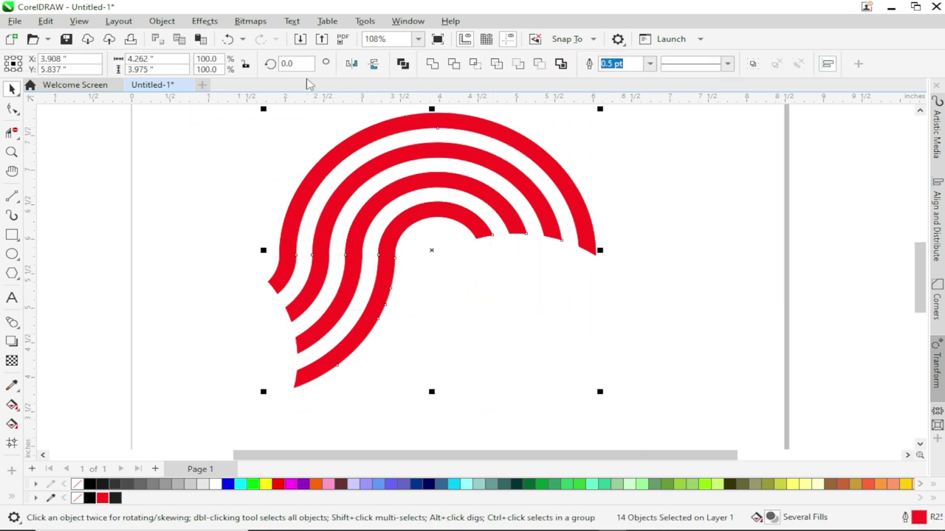
click(432, 64)
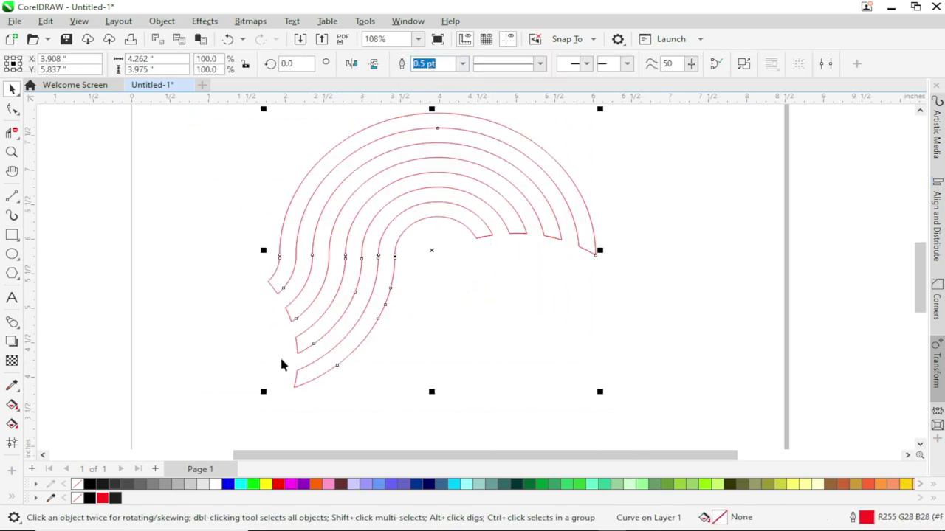
click(103, 499)
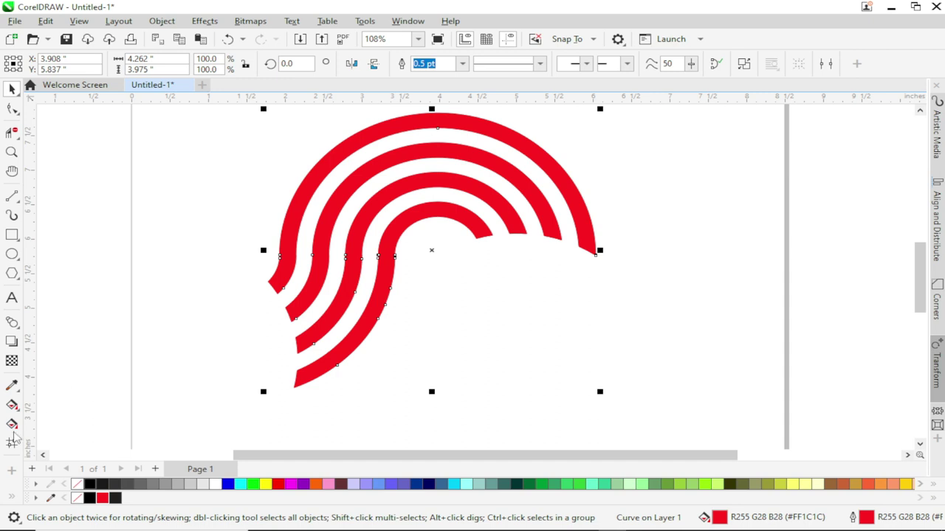
- Apply a linear fountain fill to the welded bands, running from the crest of the outer band to the lower tip
click(12, 425)
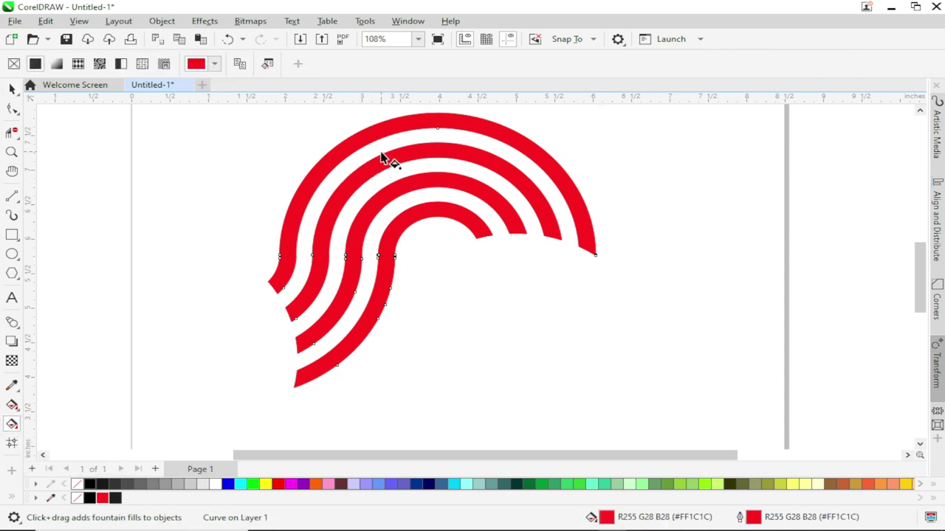
drag(383, 155, 292, 392)
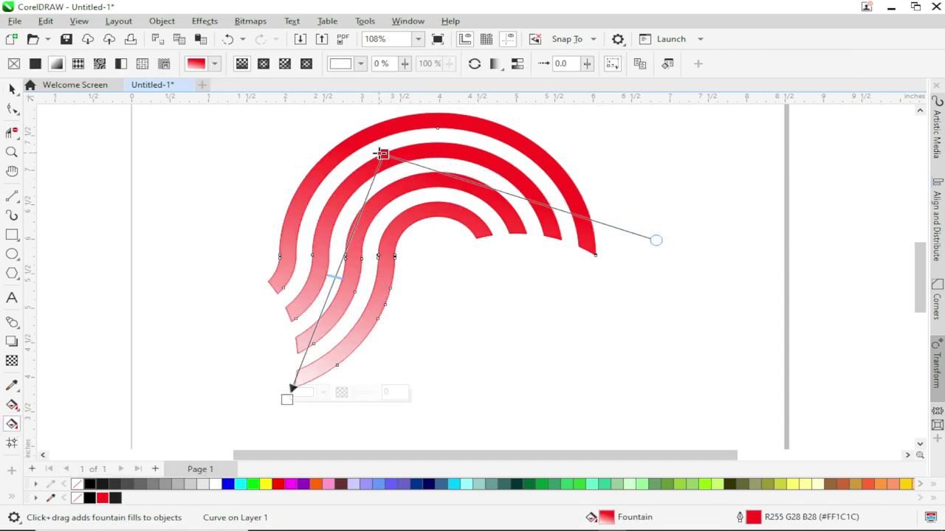
drag(383, 151, 451, 119)
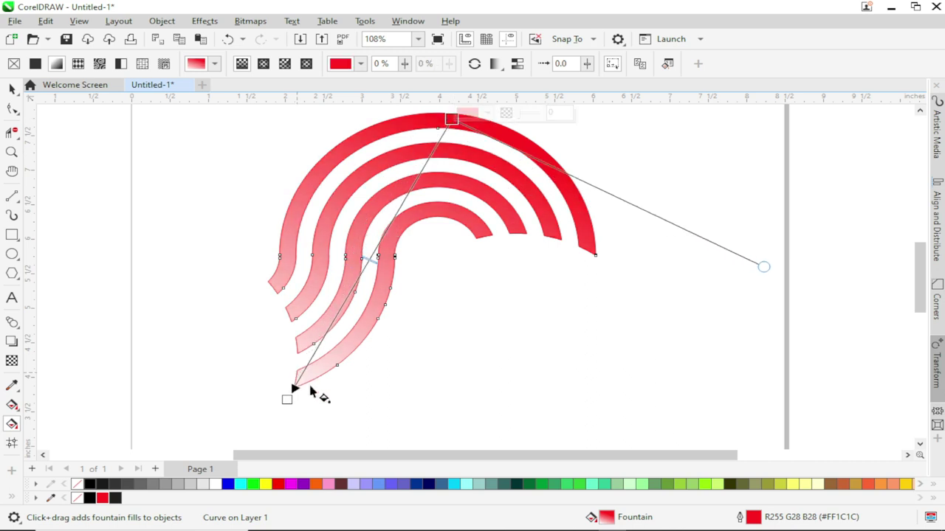
- Set the gradient's end colour at the lower tip to black (#000000) and shift its red start node slightly right along the outer band
click(287, 398)
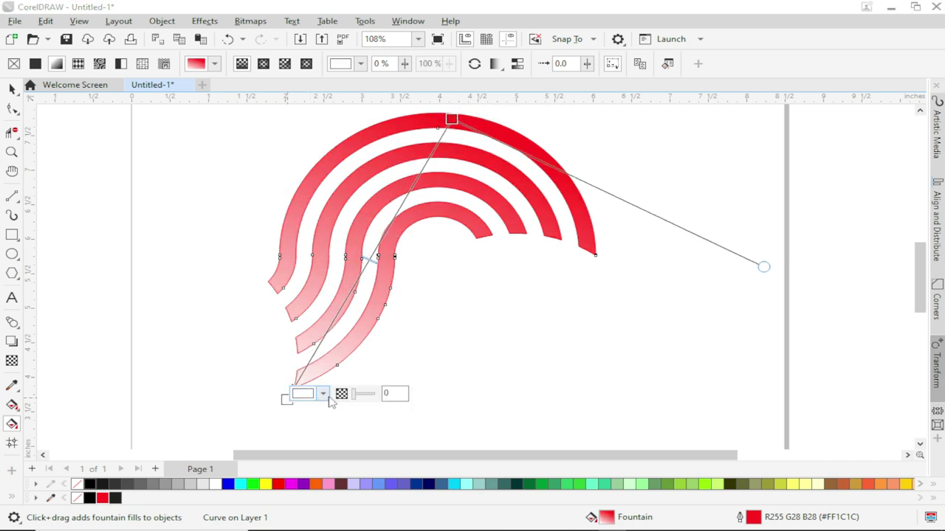
click(322, 396)
click(303, 299)
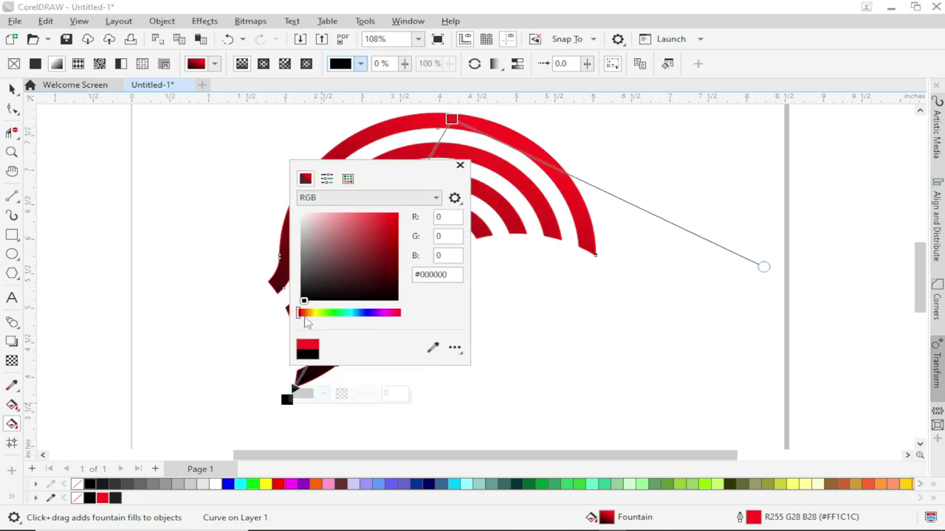
click(248, 381)
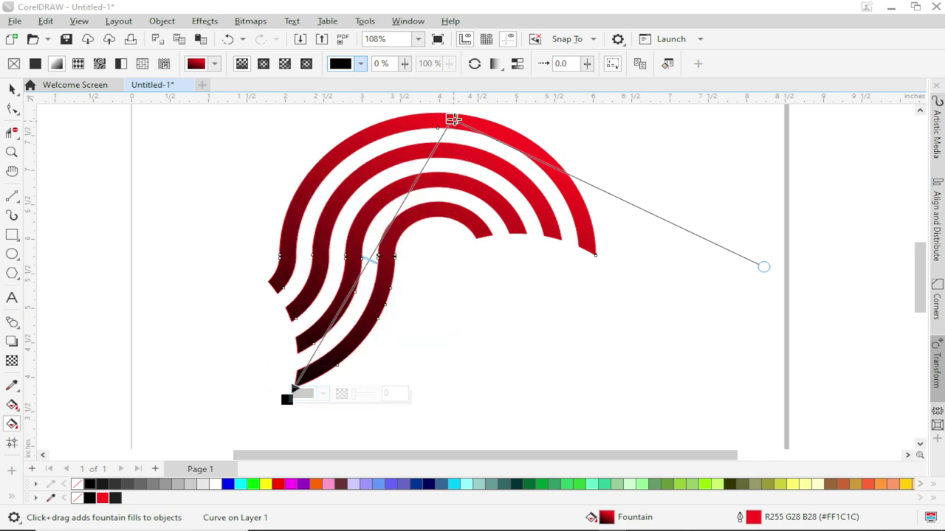
drag(453, 120, 473, 117)
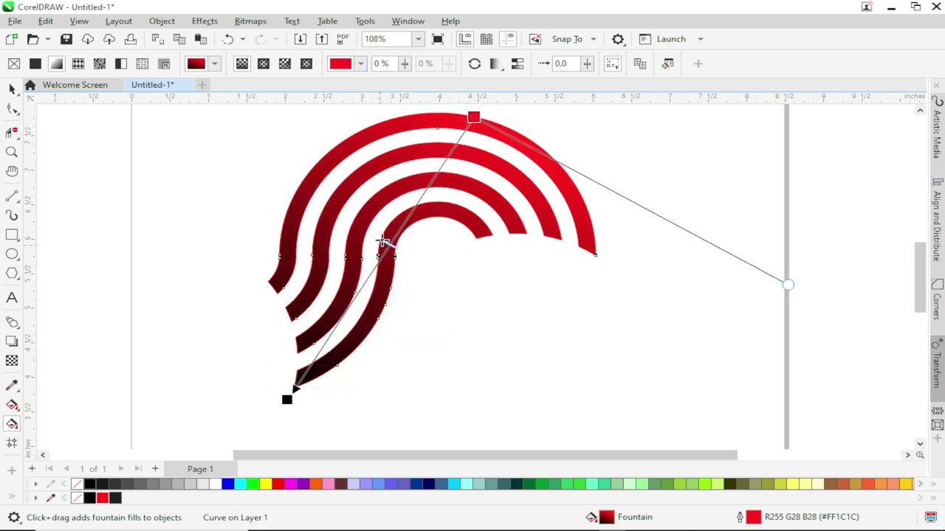
- Remove the outline from the gradient-filled bands
click(12, 88)
click(178, 347)
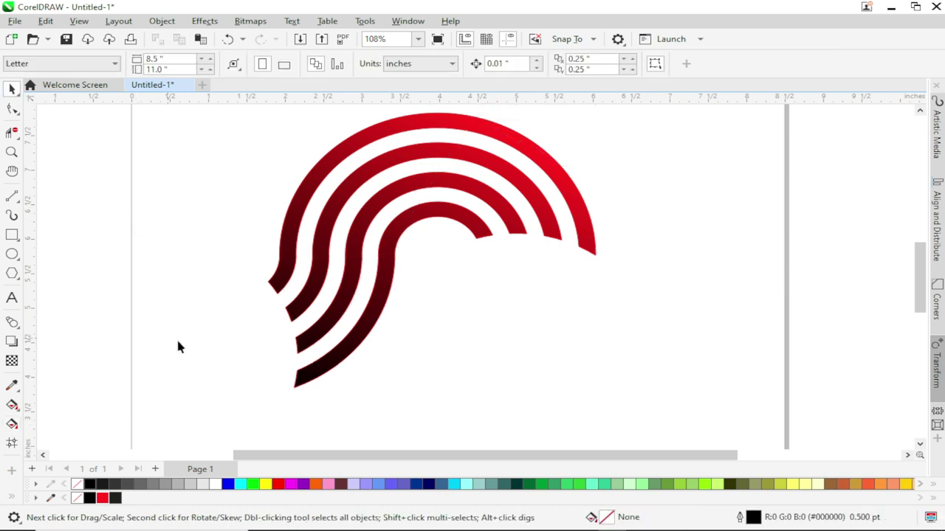
click(332, 297)
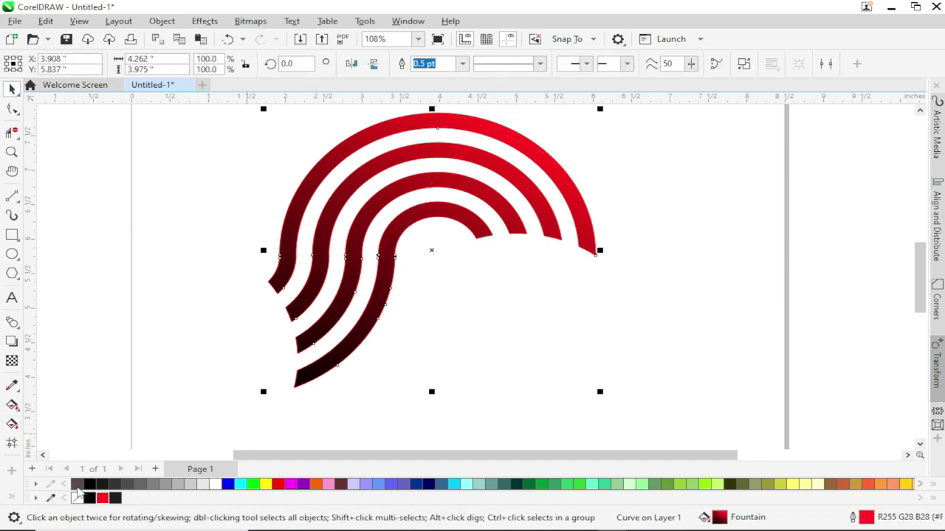
right_click(77, 487)
click(151, 338)
scroll(373, 302, down, 2)
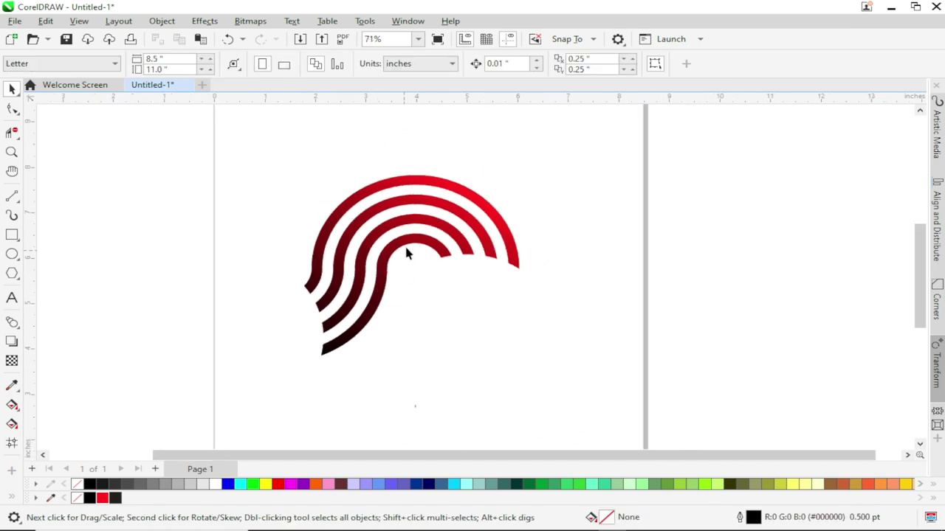
- Scale the gradient bands proportionally to about 69% and move them up to about X 3.883 in, Y 6.862 in
click(414, 249)
scroll(405, 277, up, 1)
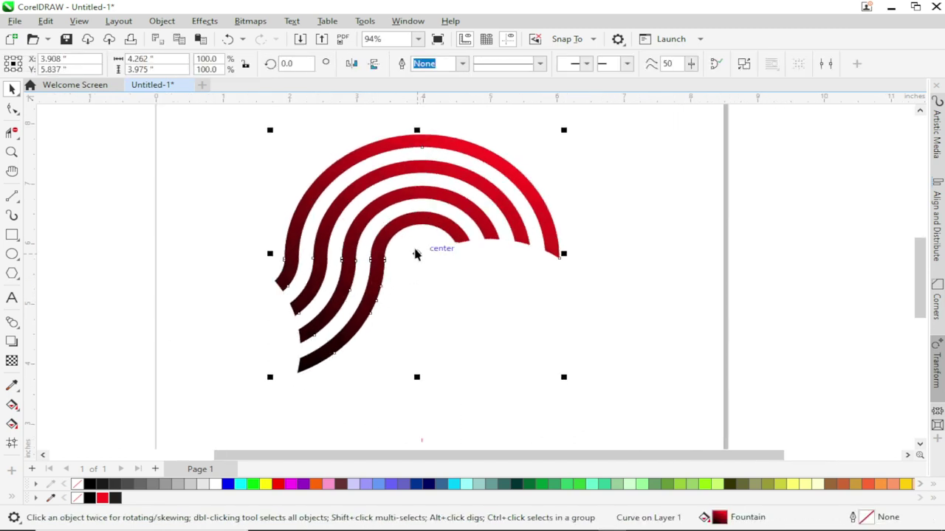
click(415, 254)
scroll(421, 256, down, 1)
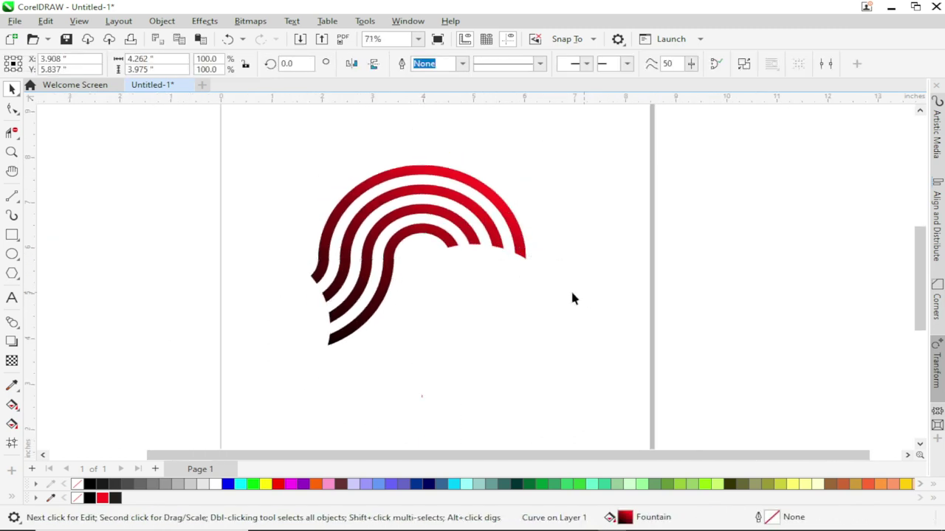
click(573, 298)
click(428, 228)
drag(531, 159, 500, 185)
drag(454, 228, 440, 187)
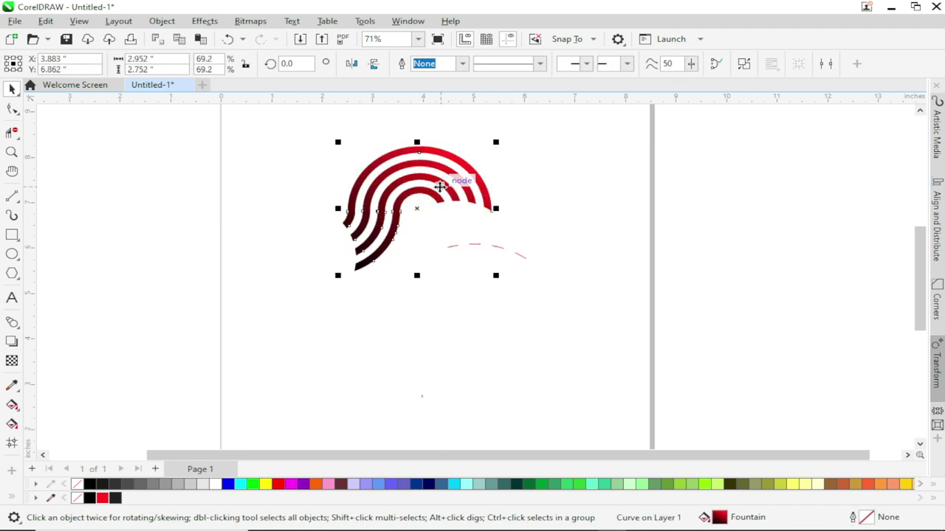
- Delete the leftover red dashed arc segments below the scaled bands
click(436, 231)
click(570, 300)
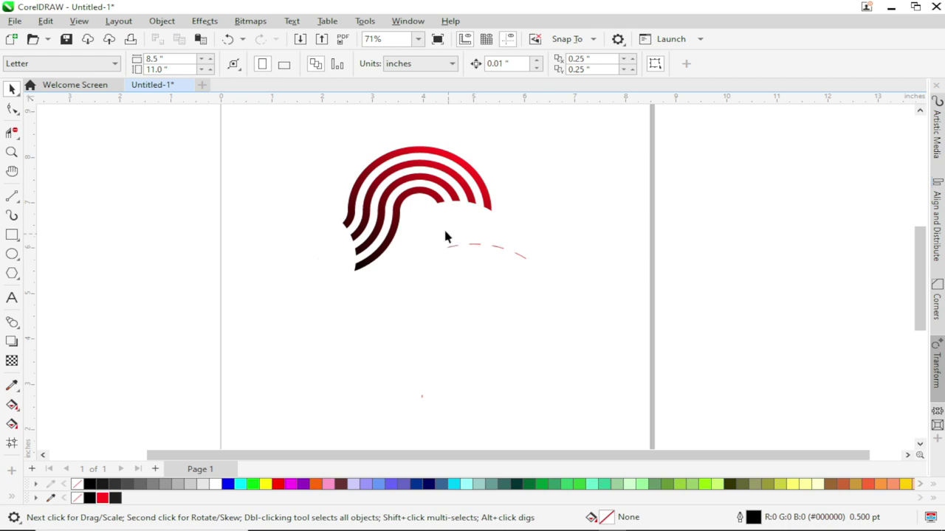
click(522, 260)
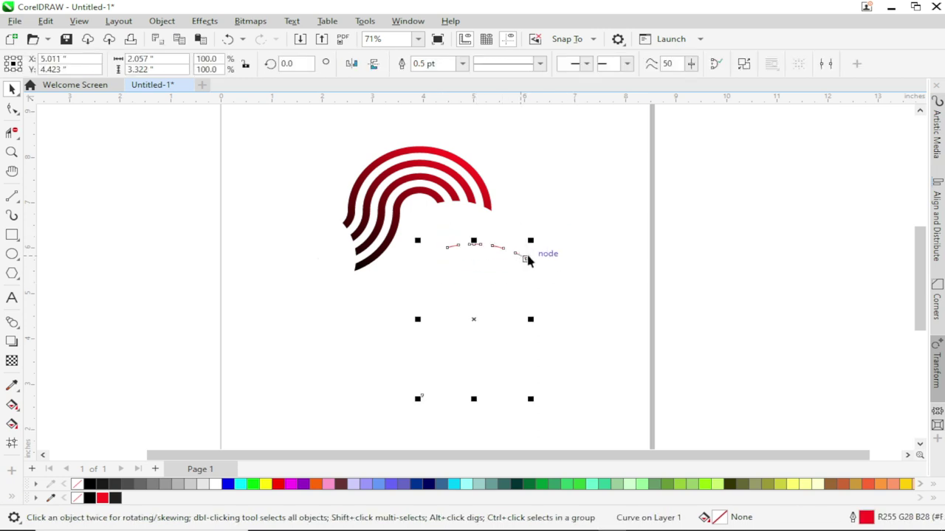
click(476, 238)
scroll(410, 198, up, 3)
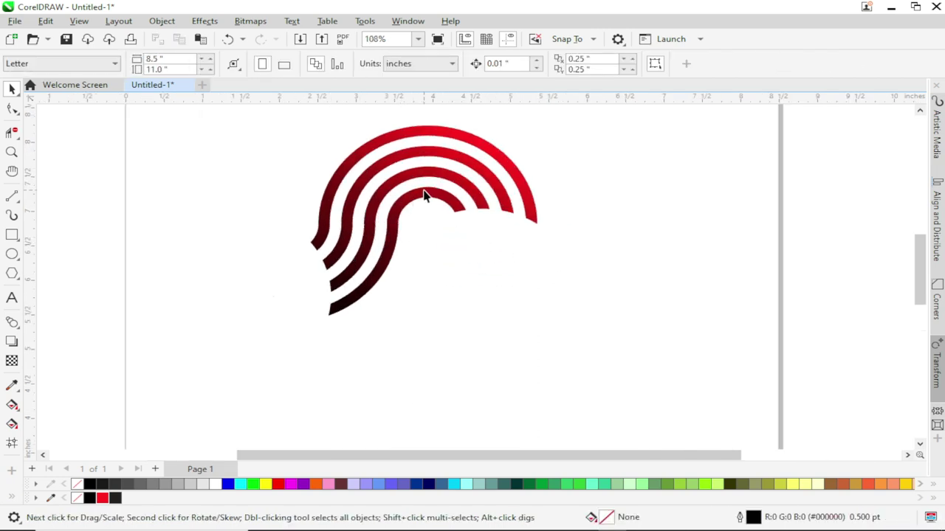
- Move the rotation centre of the bands to the lower tip of the innermost band
click(425, 196)
click(421, 219)
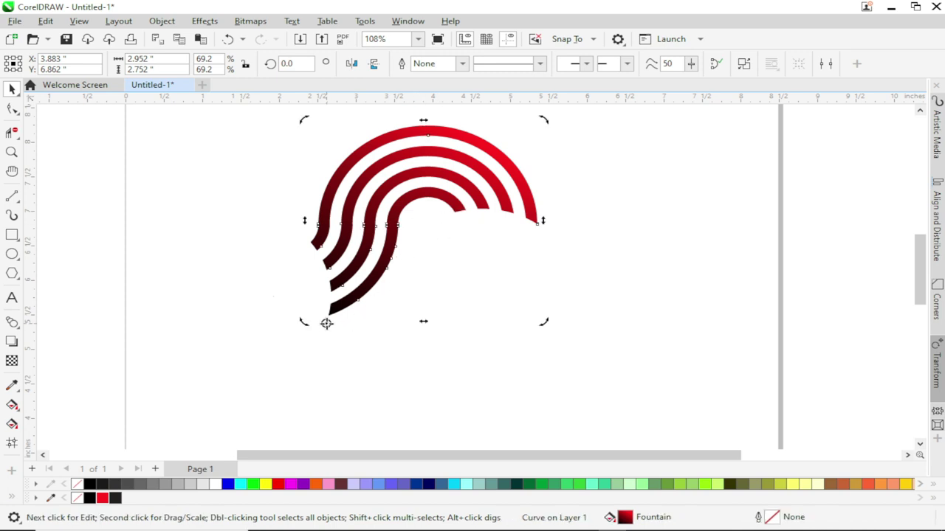
scroll(338, 314, up, 1)
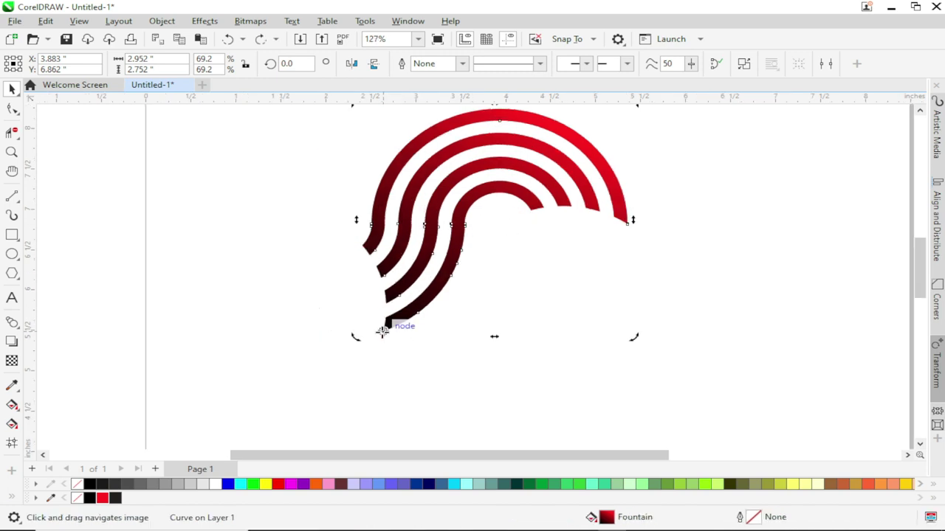
scroll(479, 303, down, 2)
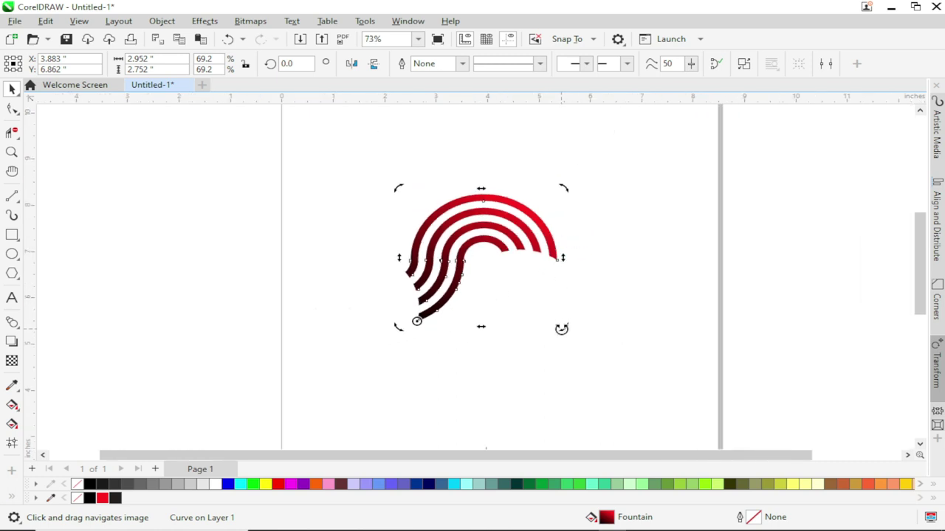
- Create a copy of the bands rotated about 60 degrees clockwise around the tip, repeating it until six arms complete the circle
drag(560, 328, 476, 419)
key(ctrl+r)
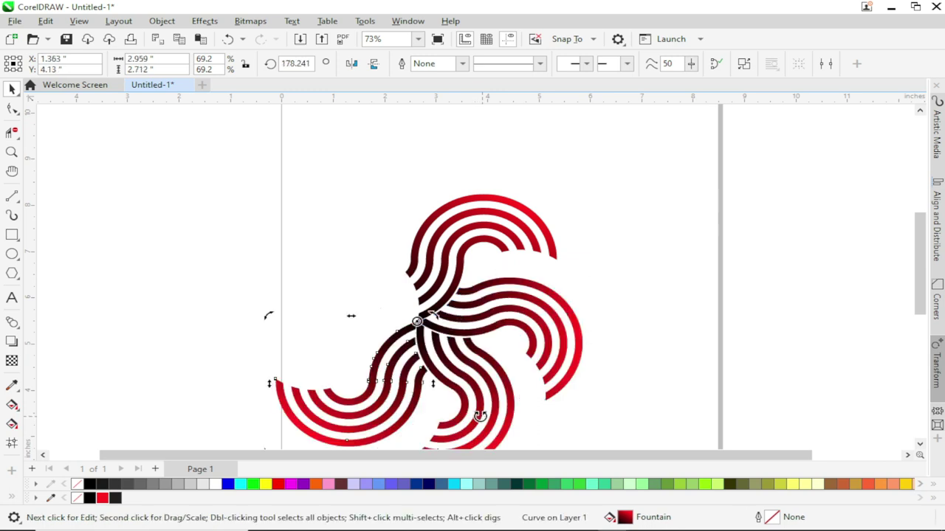
key(ctrl+r)
key(ctrl+r)
scroll(484, 412, down, 2)
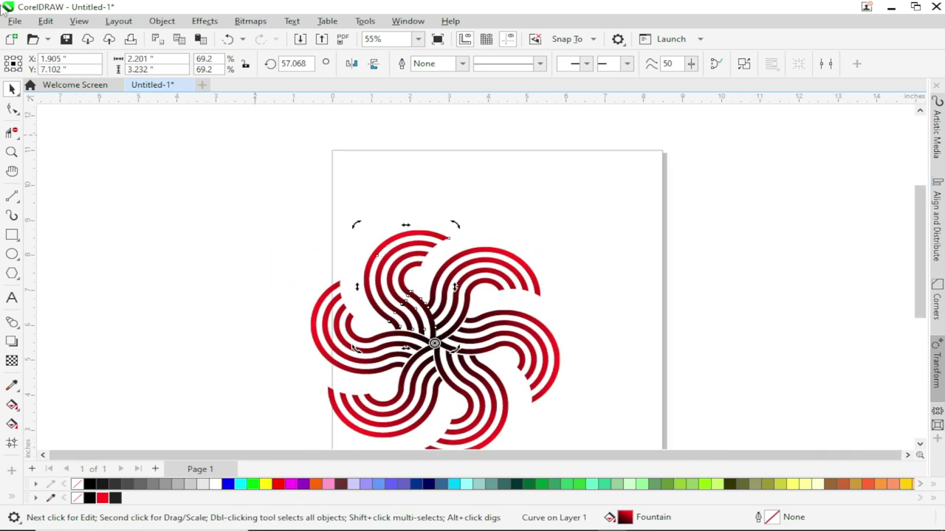
scroll(374, 190, down, 3)
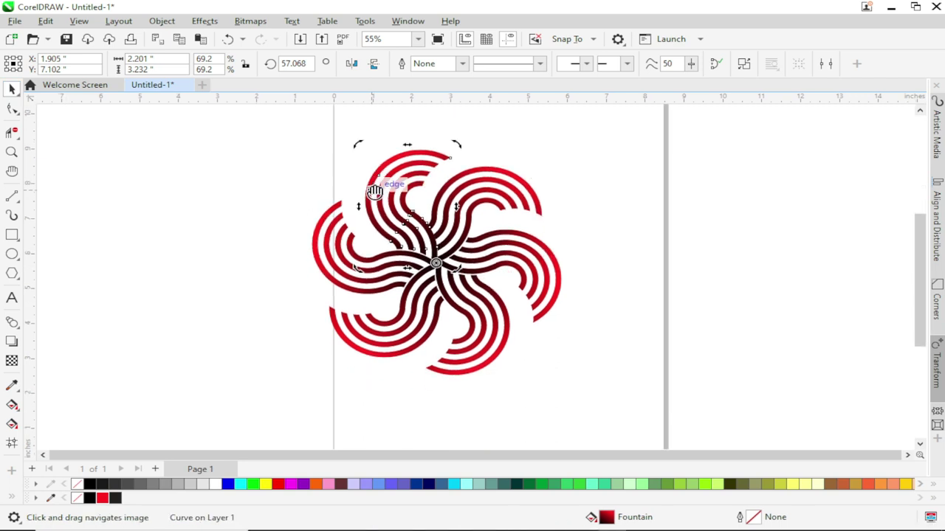
- Select all six arms and move the whole logo right, closer to the page's centre
click(267, 134)
drag(616, 421, 445, 272)
drag(374, 194, 489, 255)
click(496, 321)
scroll(487, 222, up, 3)
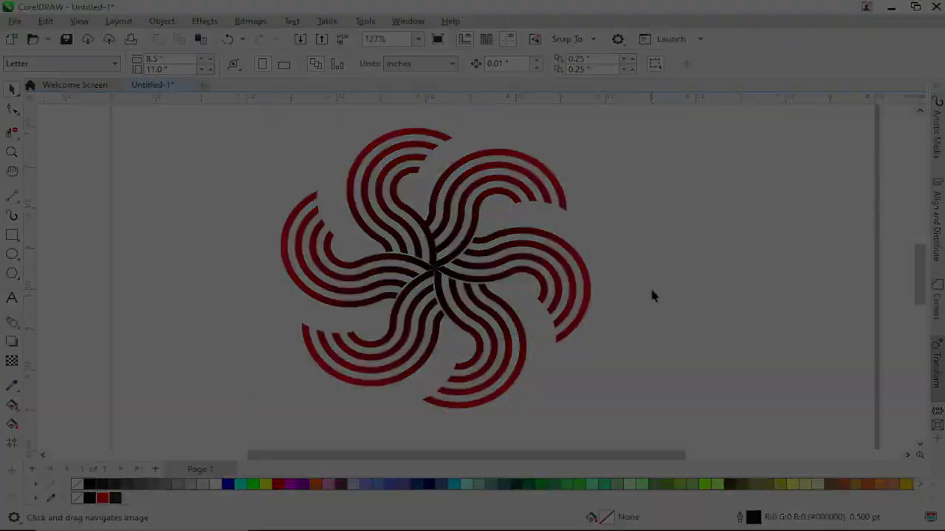